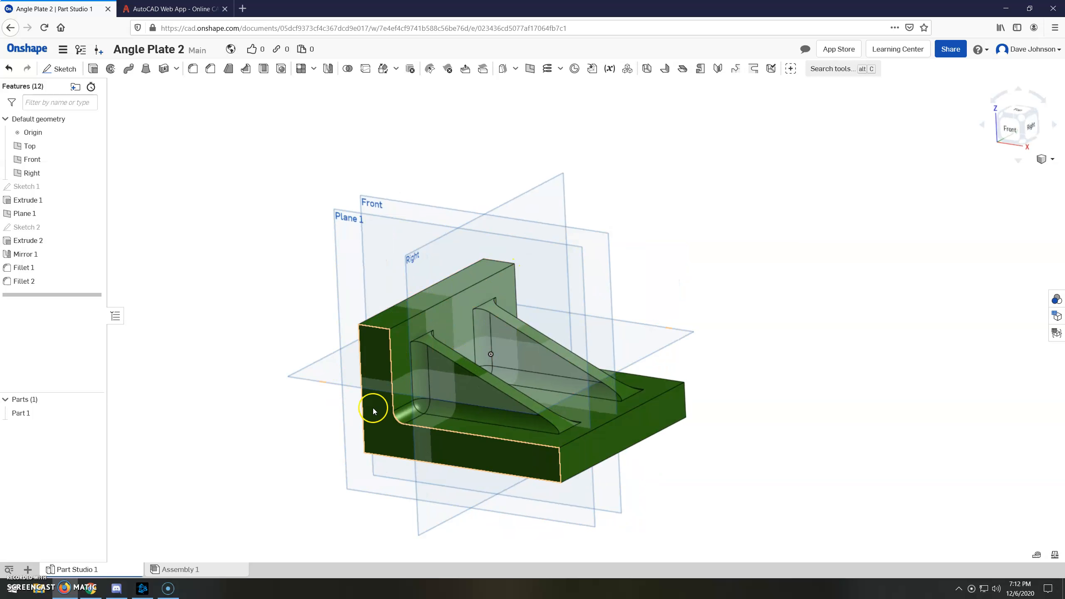
Examine the finished angle plate model and its two ribs from several viewing directions.
right_click_drag(490, 401, 571, 388)
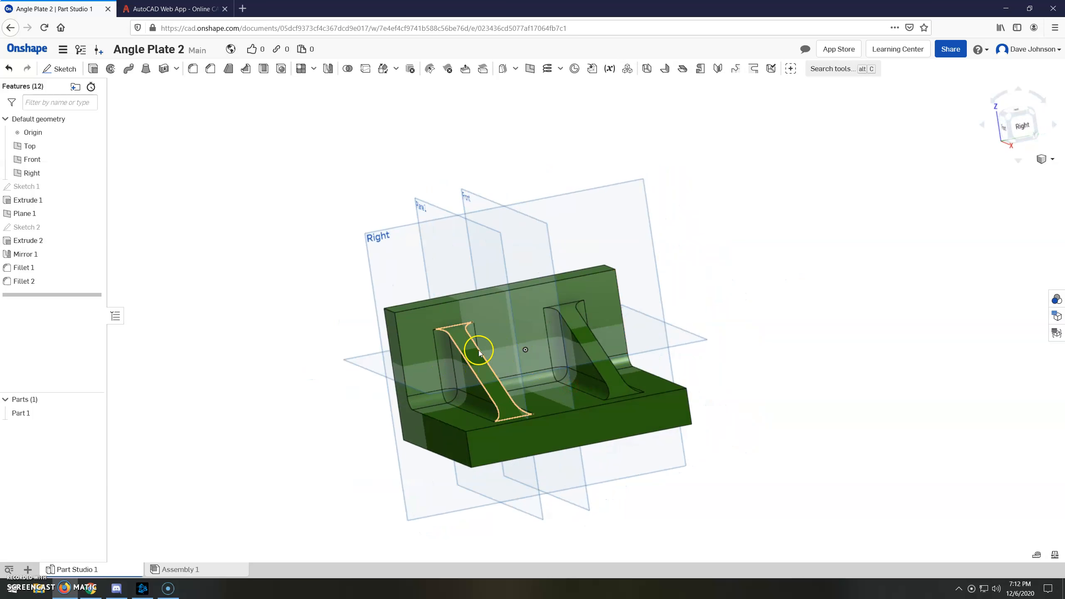
right_click_drag(487, 376, 465, 387)
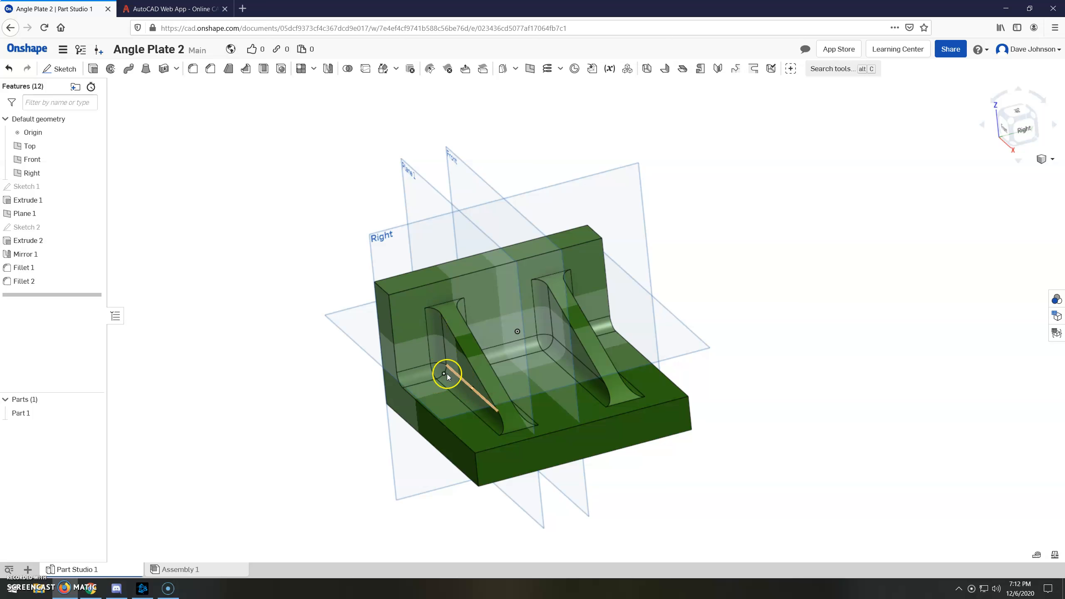
right_click_drag(523, 366, 571, 363)
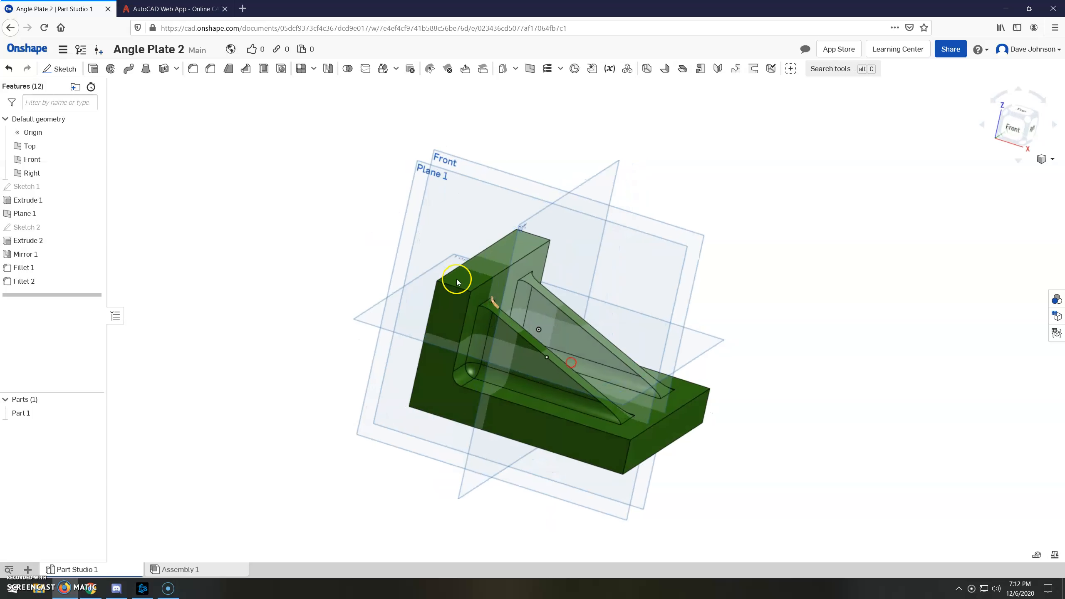
Switch to drawing 6-10.dwg in AutoCAD Web and examine the angle plate's overall height, length and width dimensions.
left_click(166, 9)
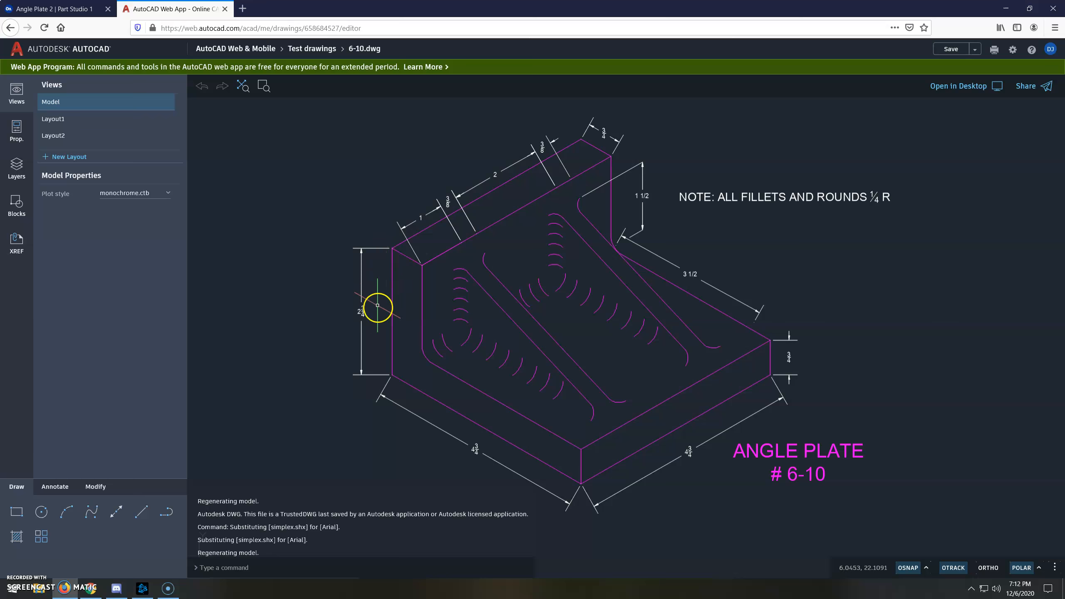
scroll(383, 306, "up", 1)
scroll(356, 302, "up", 1)
scroll(331, 268, "up", 1)
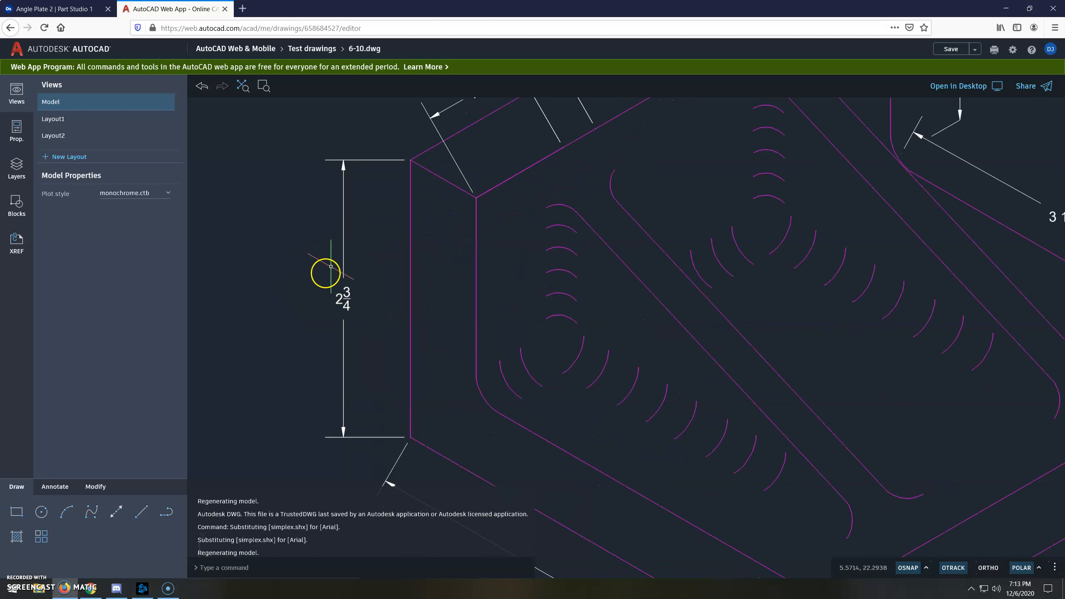
scroll(440, 142, "down", 2)
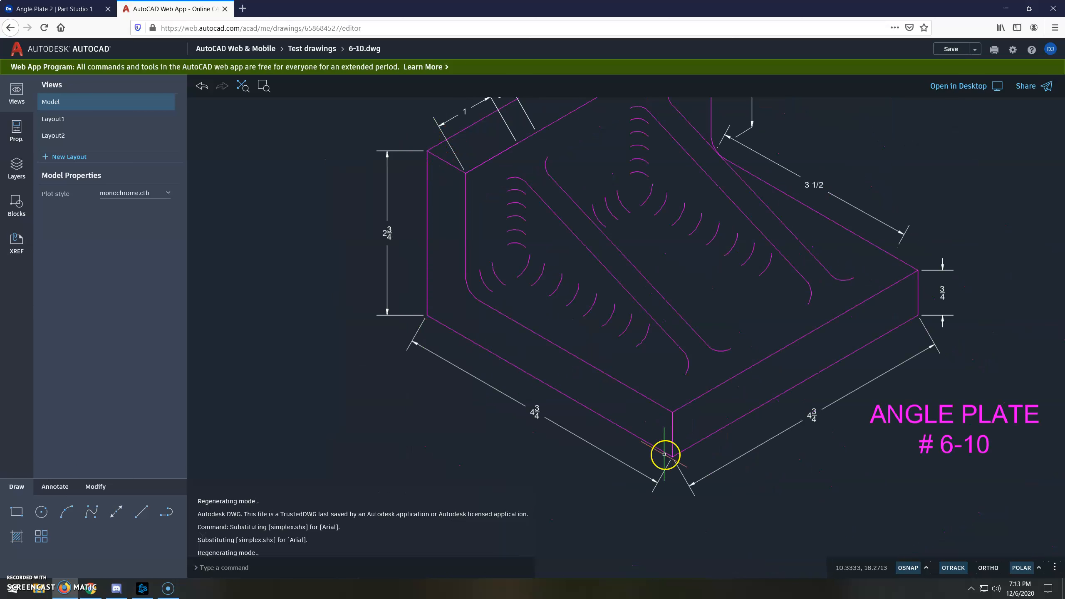
scroll(537, 434, "up", 1)
scroll(516, 411, "up", 1)
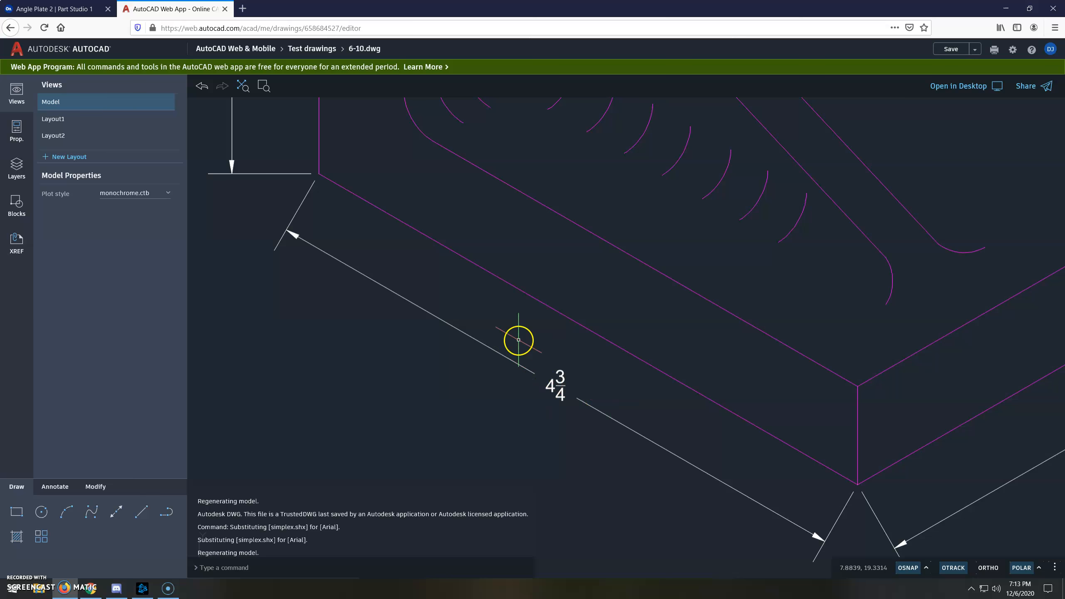
scroll(519, 340, "down", 3)
scroll(530, 345, "down", 1)
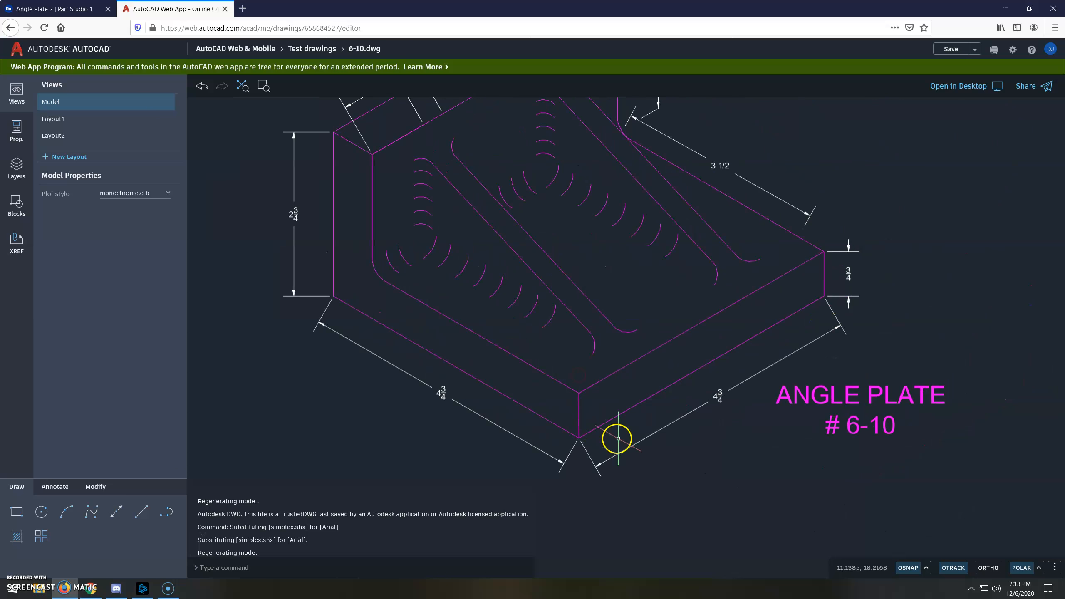
scroll(738, 394, "up", 3)
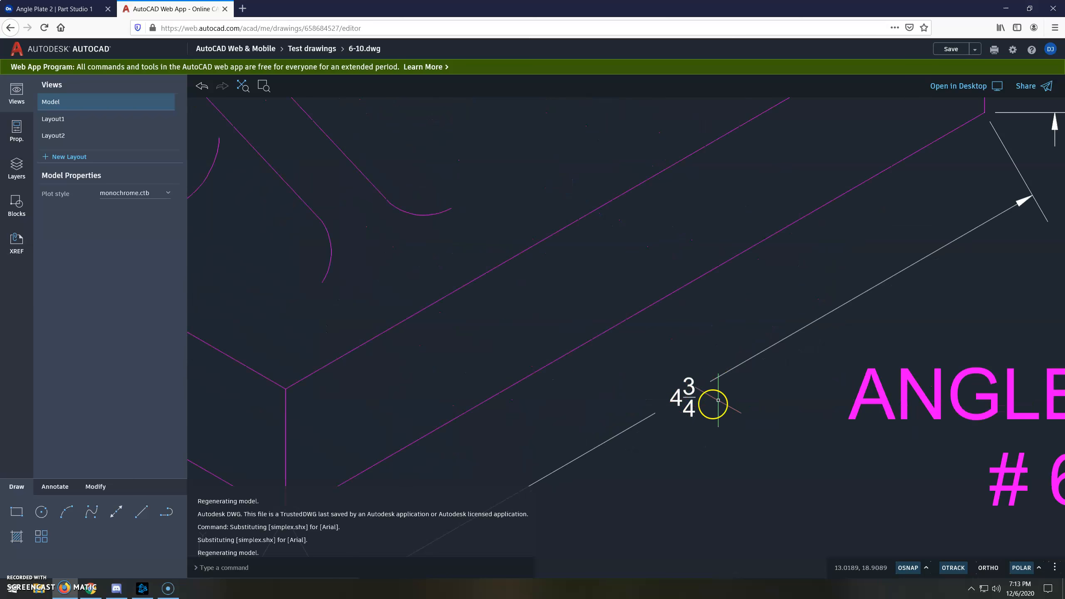
scroll(715, 386, "down", 5)
middle_click_drag(600, 290, 634, 359)
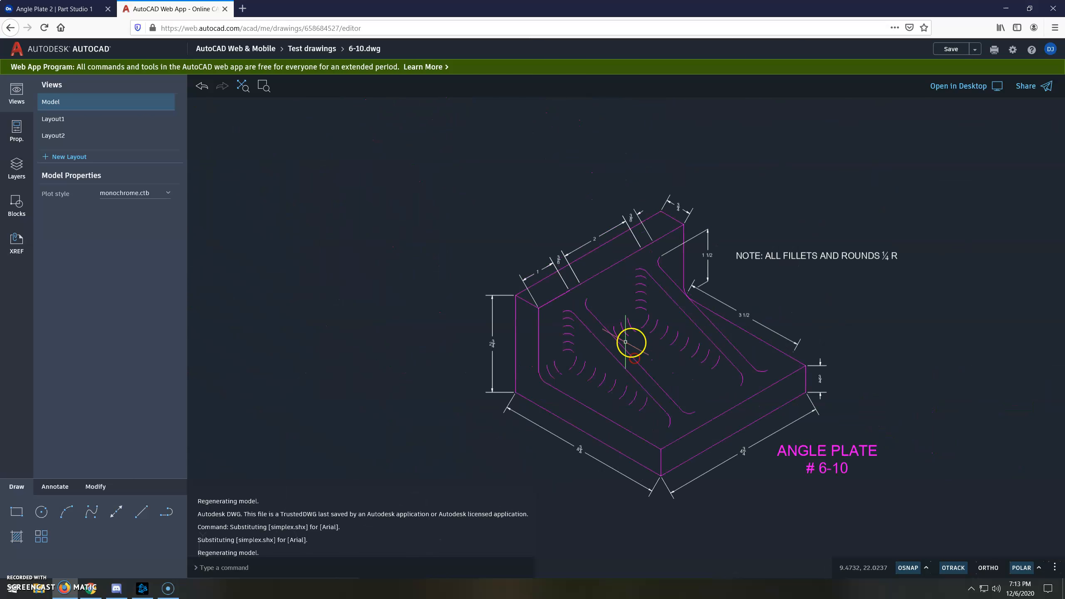
Examine the filleted inside corner between the upright wall and the base in the drawing.
scroll(626, 342, "up", 1)
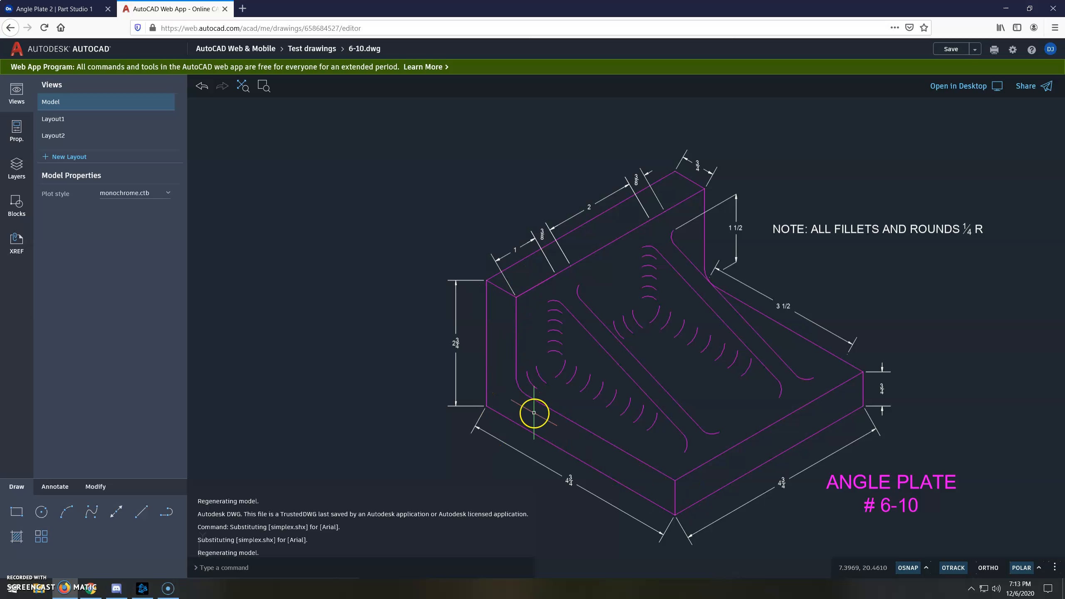
scroll(512, 382, "up", 4)
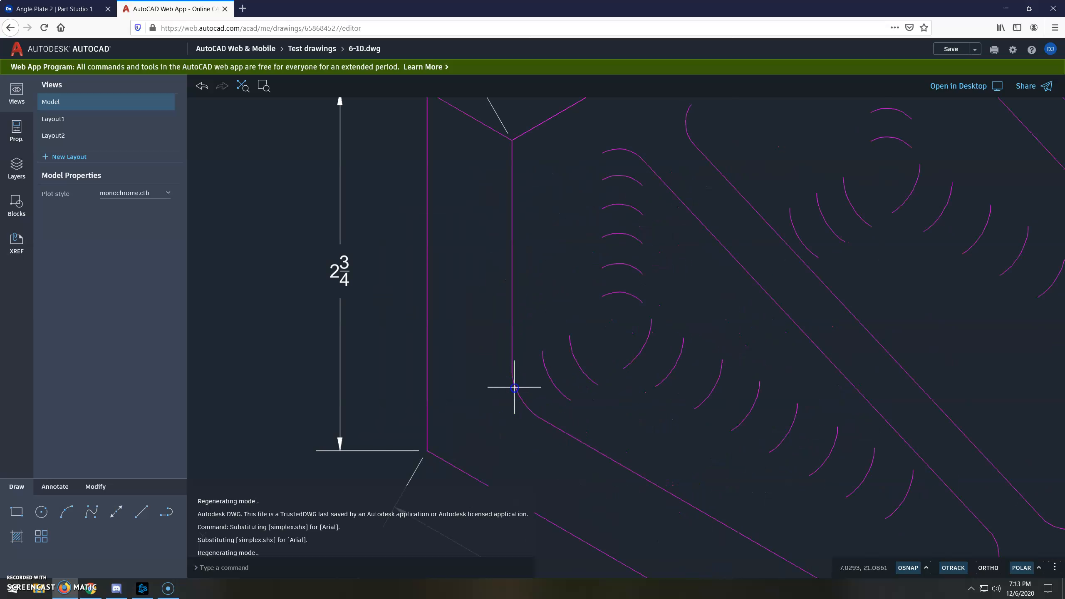
left_click(514, 387)
left_click(472, 332)
scroll(471, 332, "down", 5)
scroll(582, 345, "down", 1)
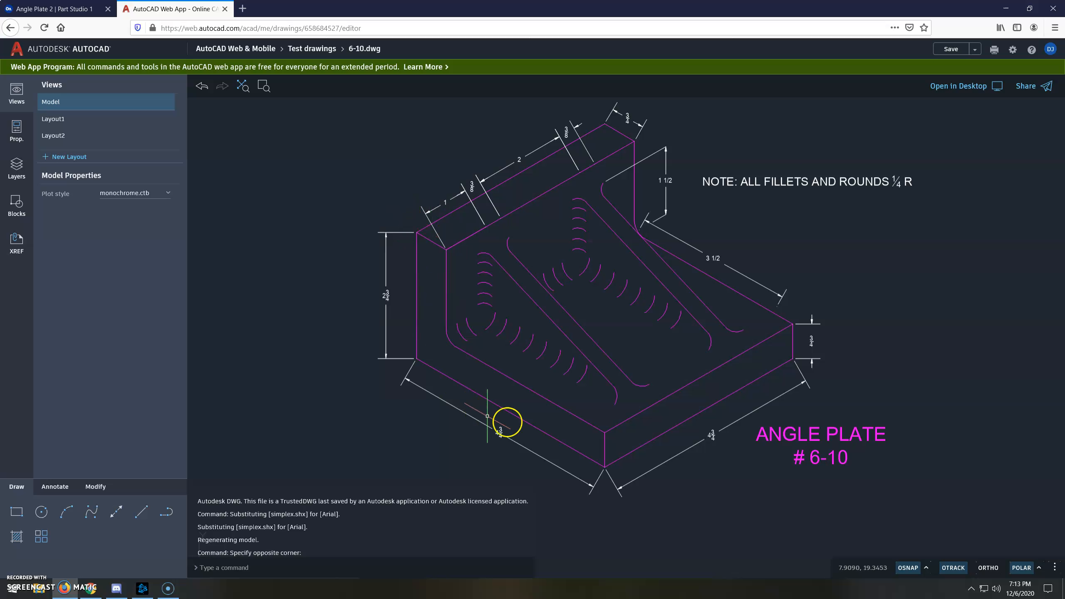
Read the thickness dimensions of the base and the upright wall in the drawing.
scroll(809, 331, "up", 8)
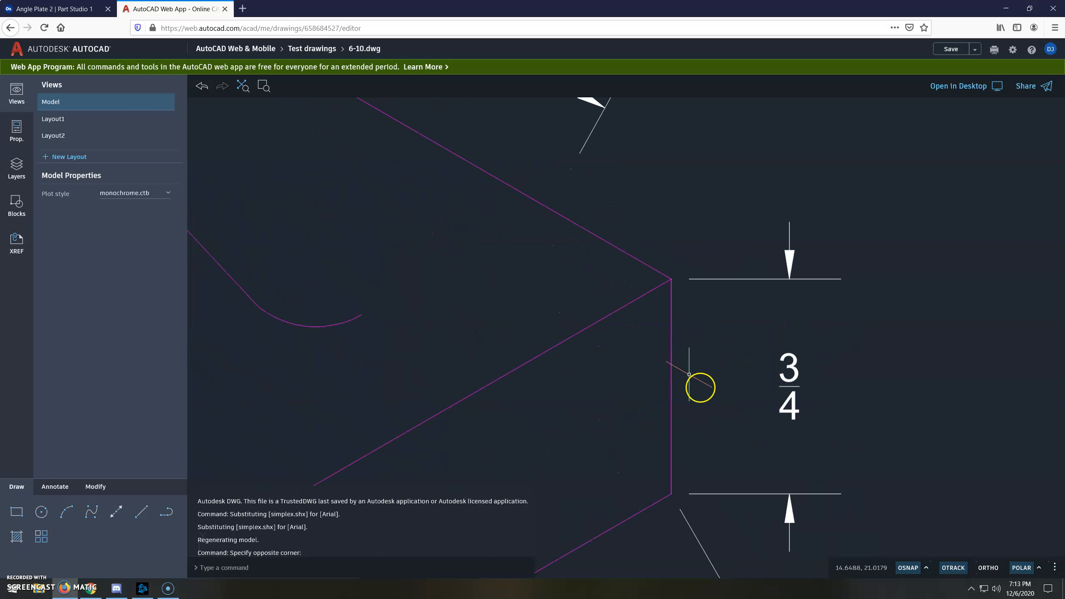
scroll(783, 388, "down", 8)
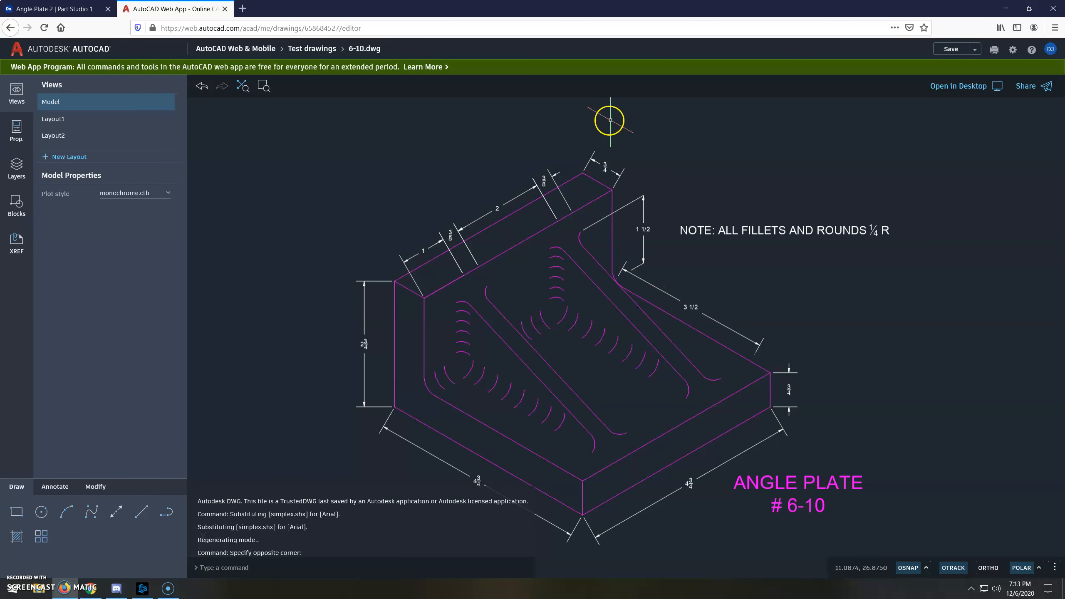
scroll(610, 120, "up", 5)
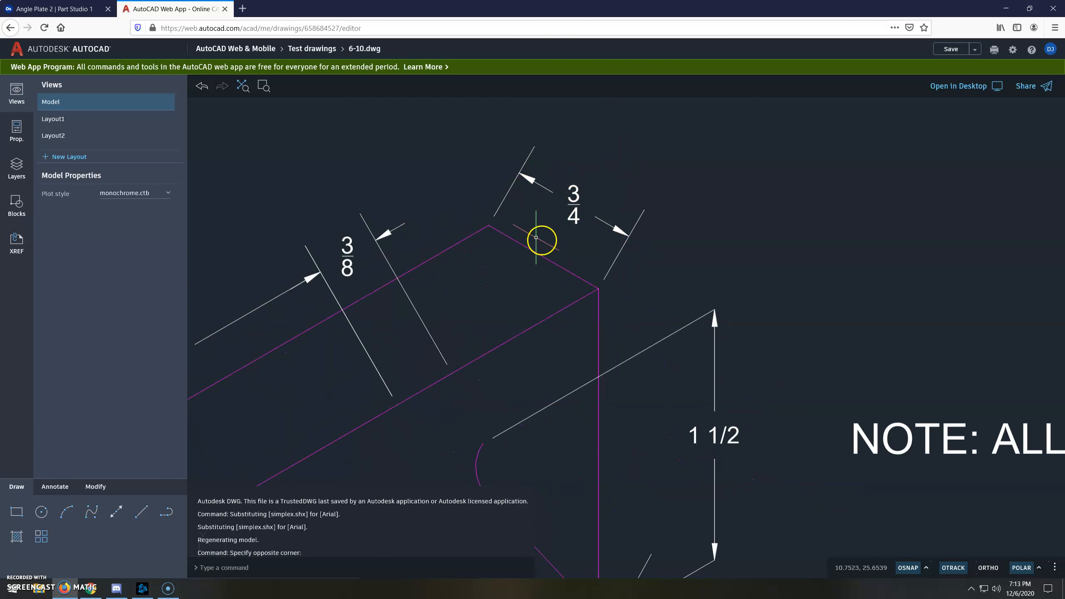
scroll(566, 185, "down", 2)
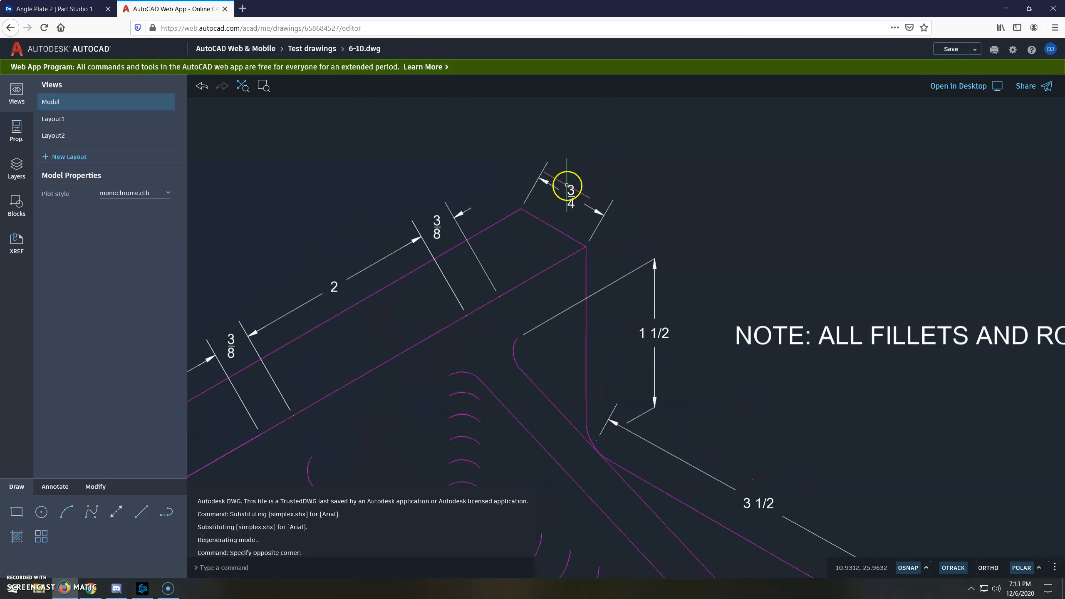
scroll(566, 186, "down", 3)
middle_click_drag(558, 348, 561, 315)
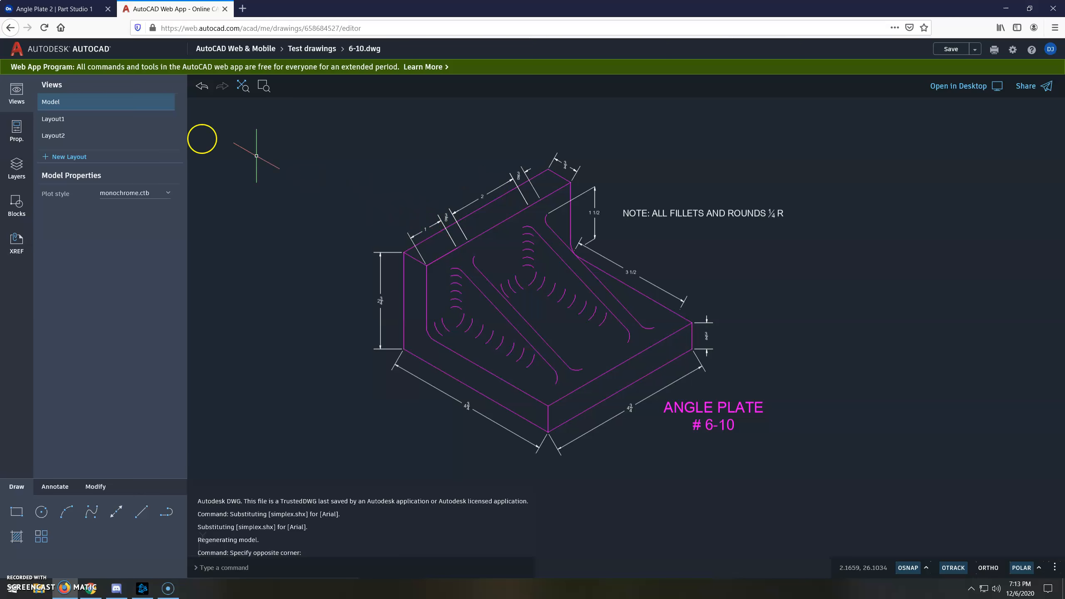
Switch back to Onshape and create a new public document named Angle plate 3.
left_click(59, 8)
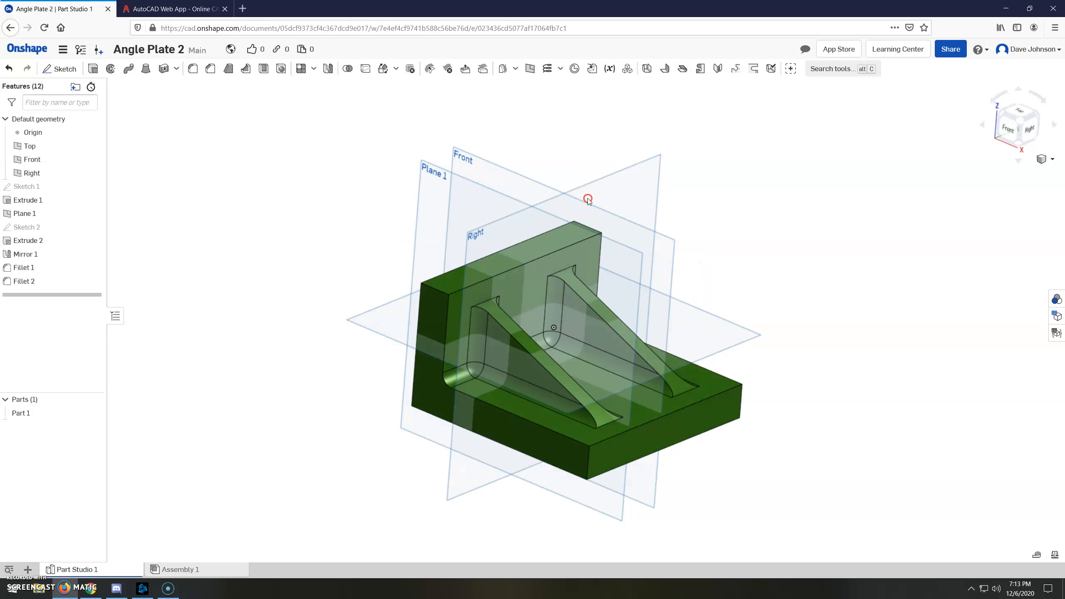
left_click(28, 49)
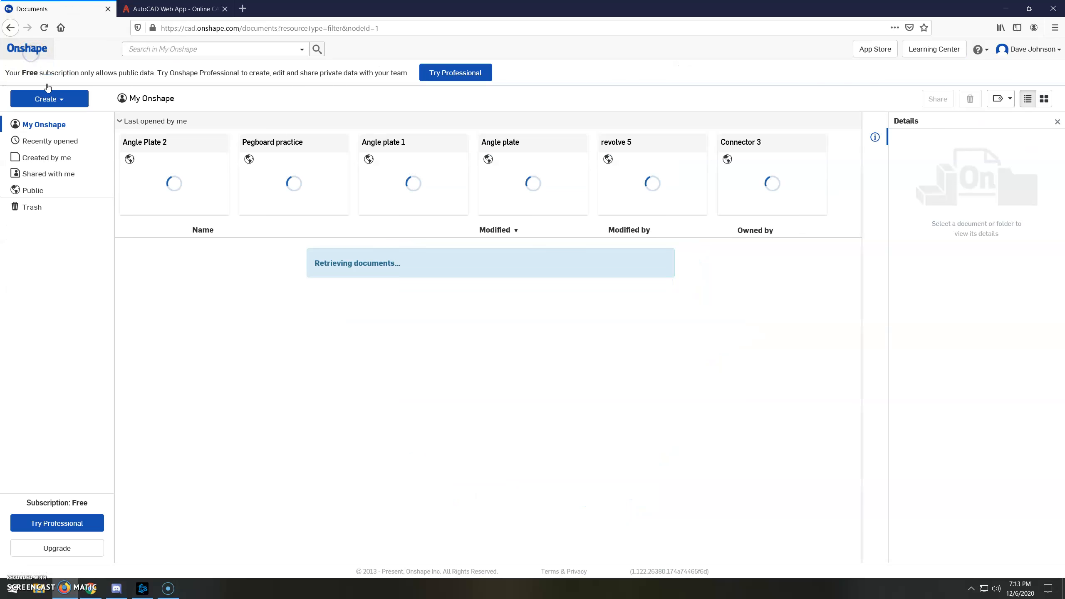
left_click(54, 97)
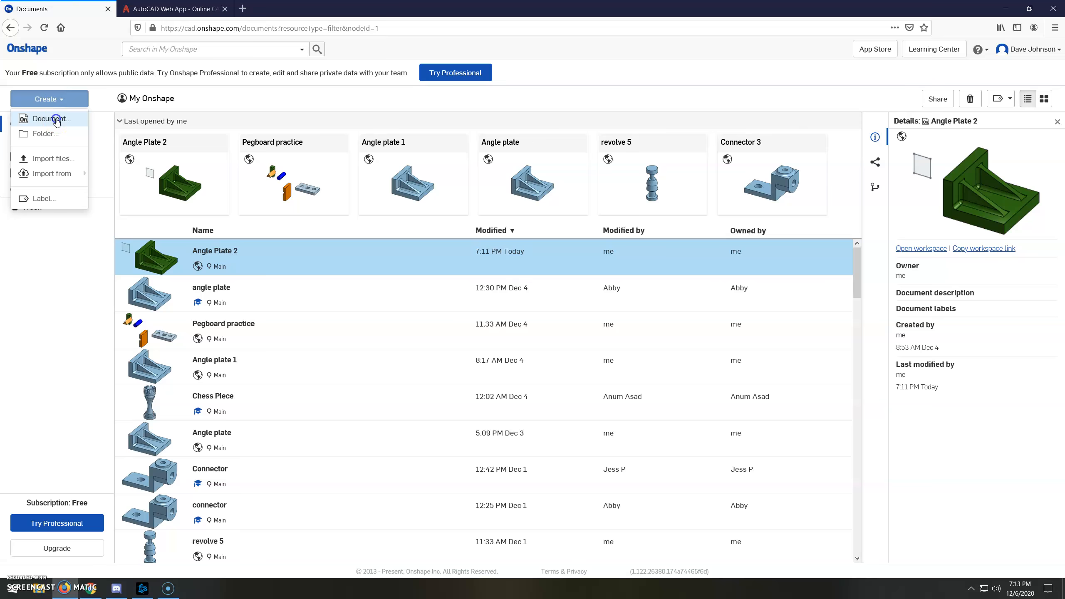
left_click(55, 119)
key("BackSpace")
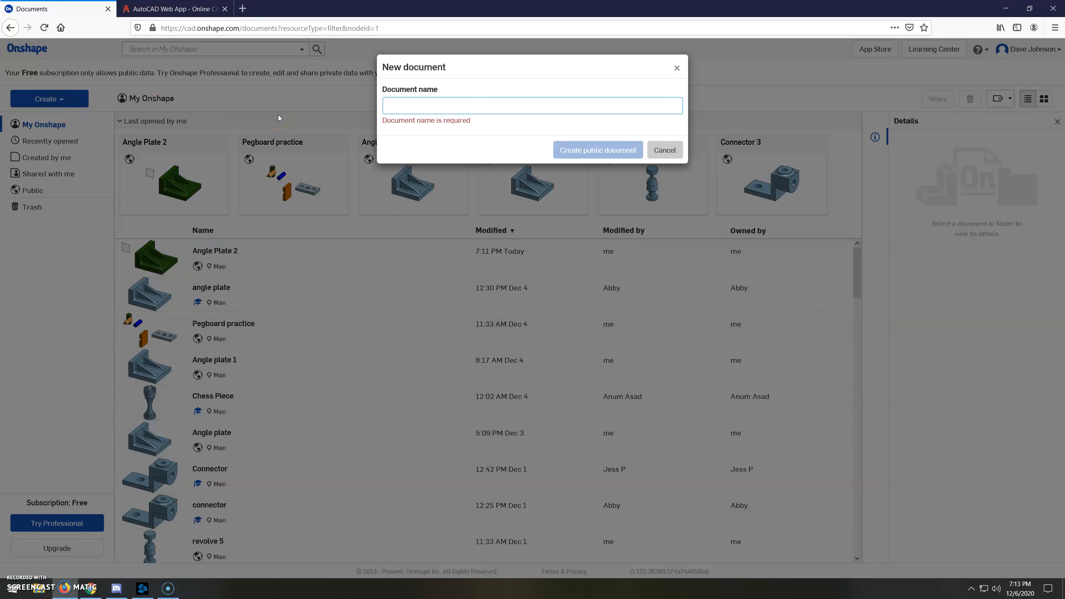
type("Angle")
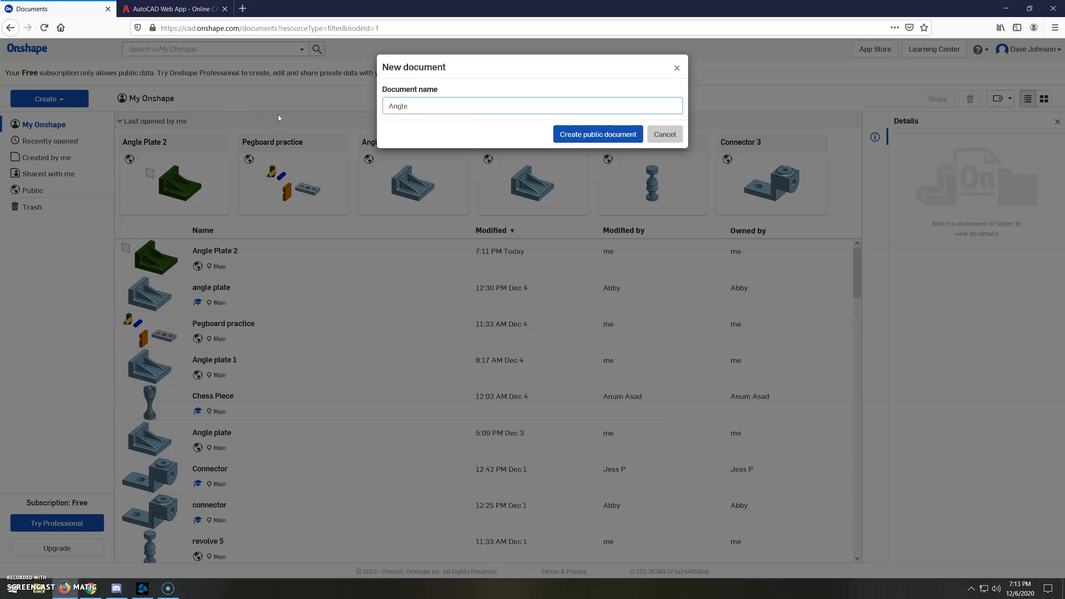
type(" plate 3")
left_click(615, 141)
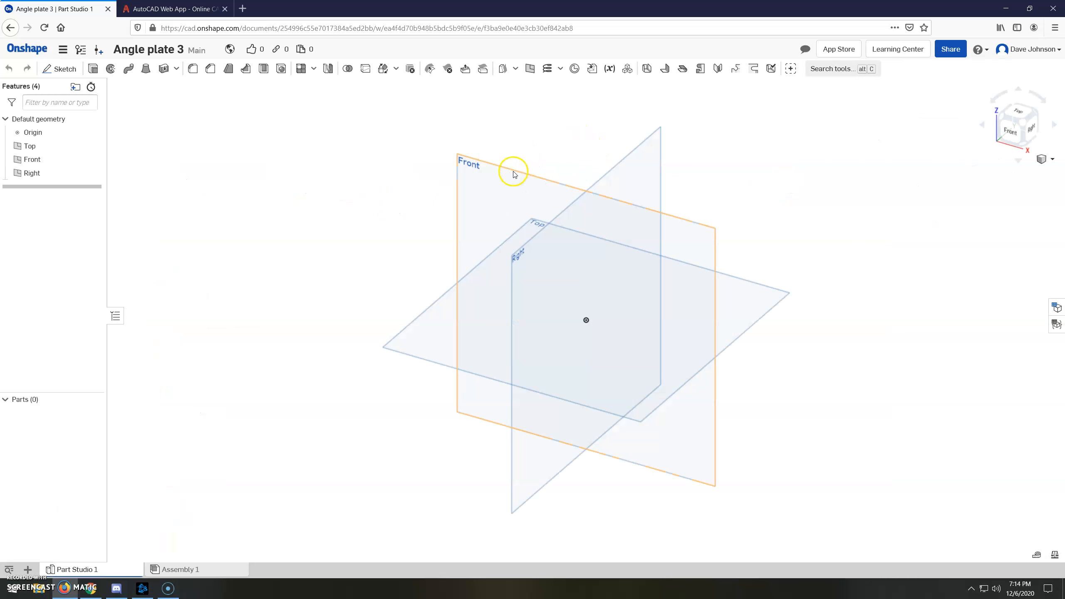
Start a new sketch on the Front plane and view it face-on.
left_click(514, 174)
right_click(514, 173)
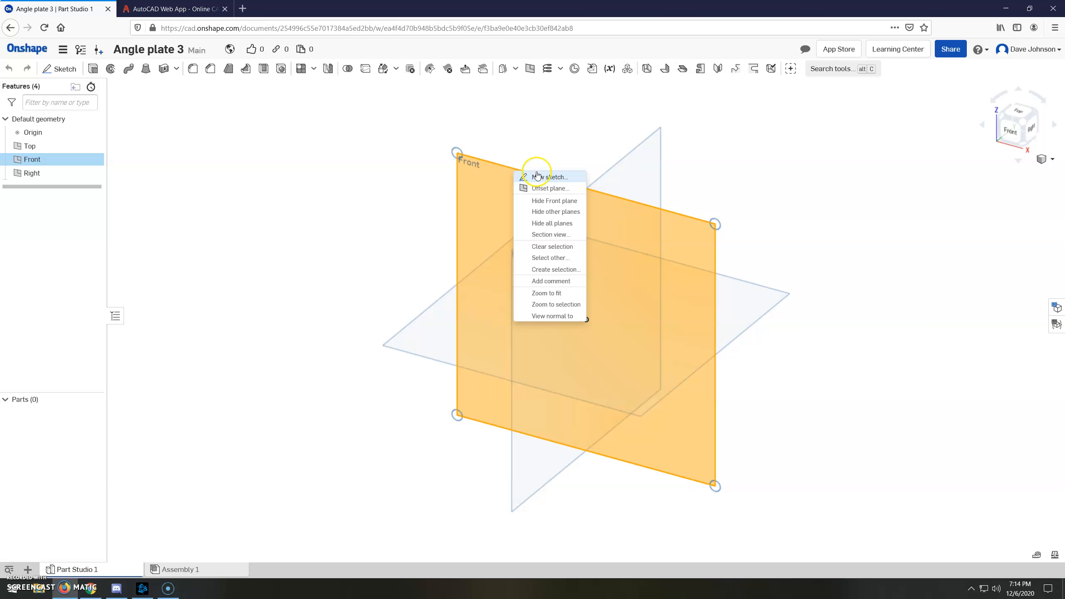
left_click(537, 177)
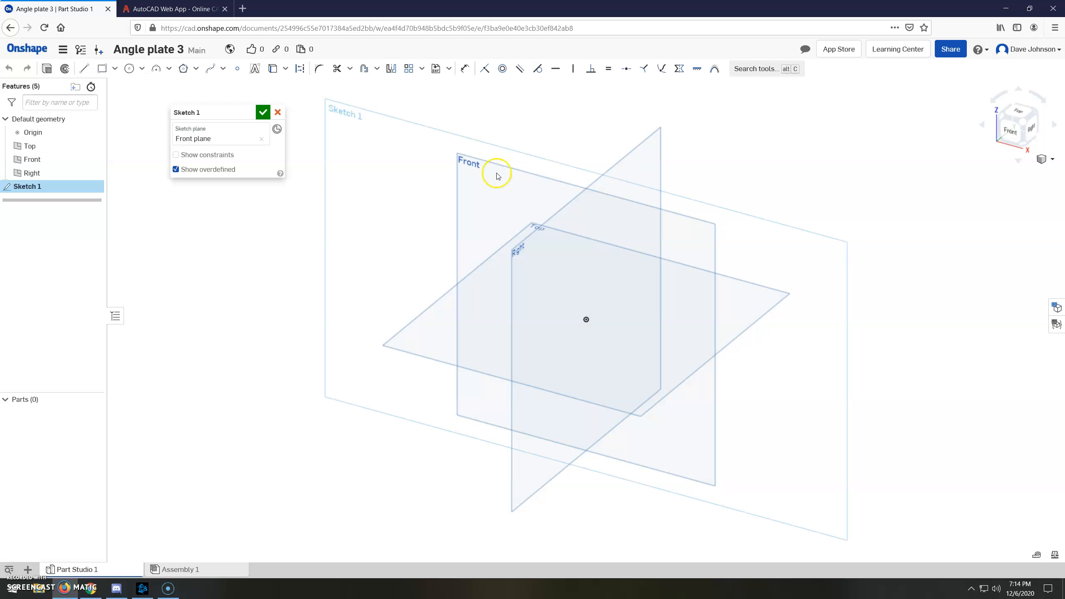
left_click(1012, 133)
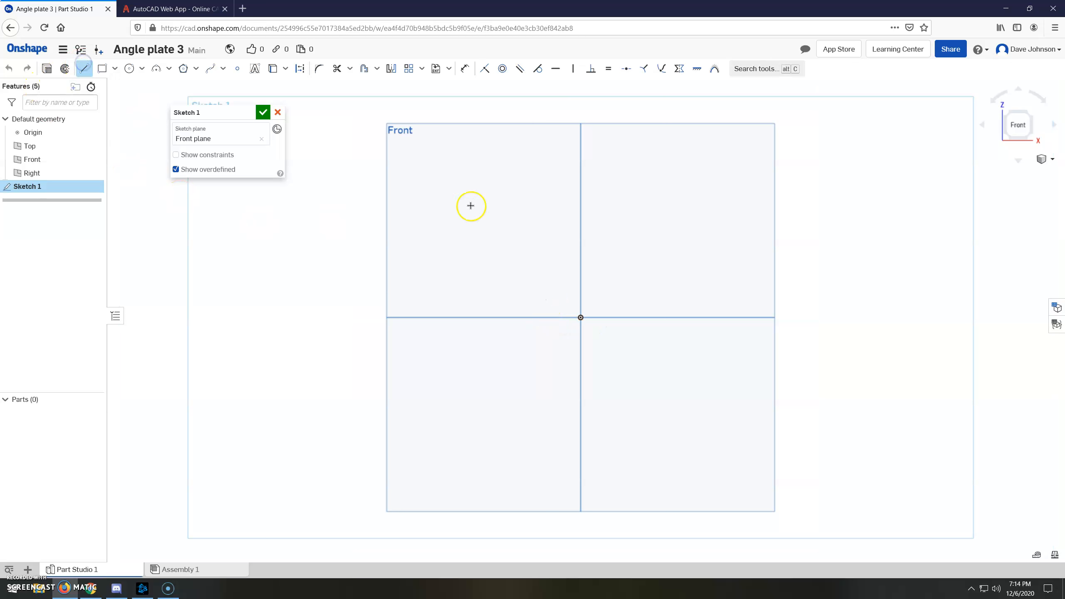
Sketch a closed L-shaped profile with lines, its foot about 0.56 in thick and the foot's upper edge about 4.21 in long.
left_click(450, 256)
left_click(451, 402)
left_click(755, 402)
left_click(757, 366)
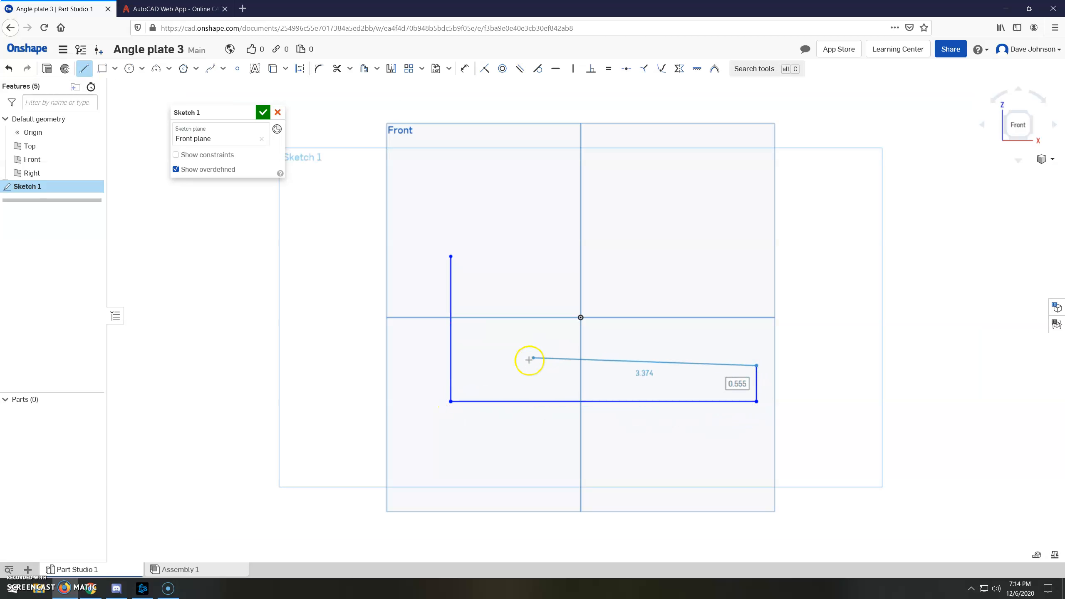
left_click(484, 365)
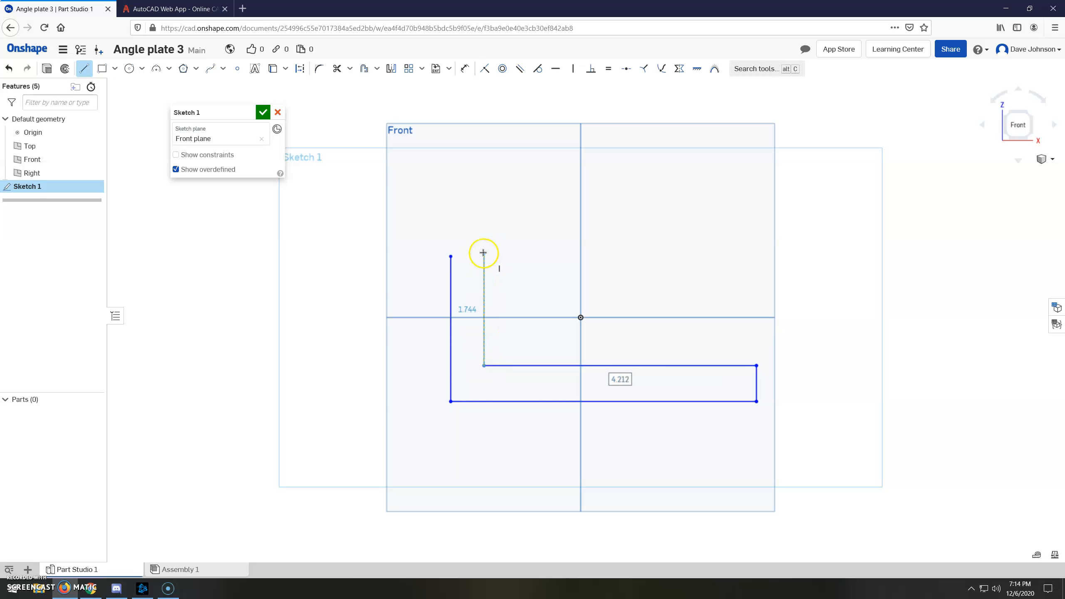
left_click(484, 249)
left_click(451, 255)
key("Escape")
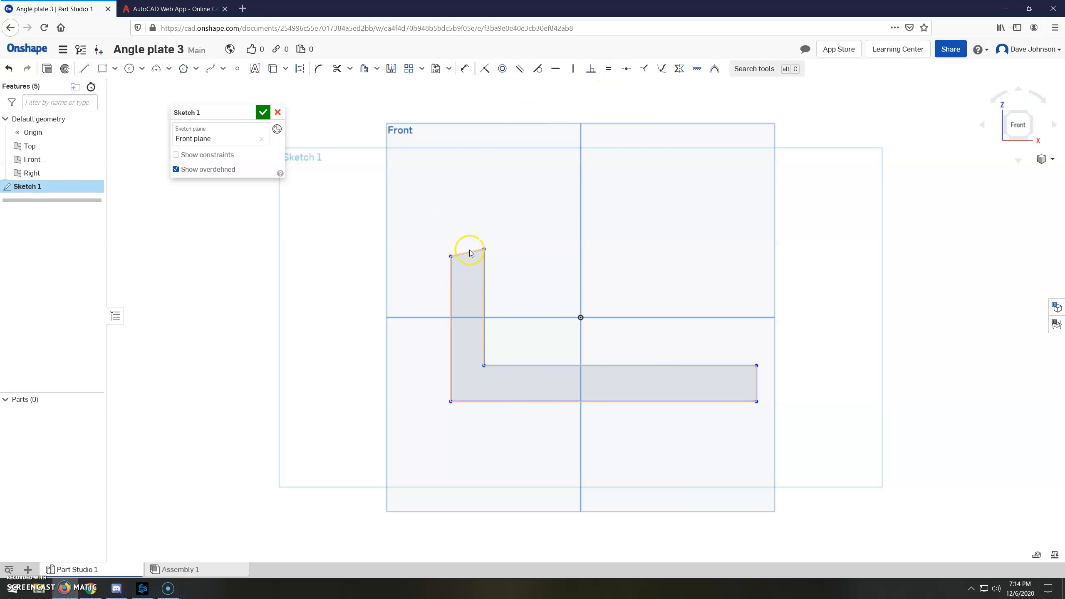
Apply a horizontal constraint to the slanted top edge of the L profile's upright leg.
left_click(556, 70)
left_click(557, 70)
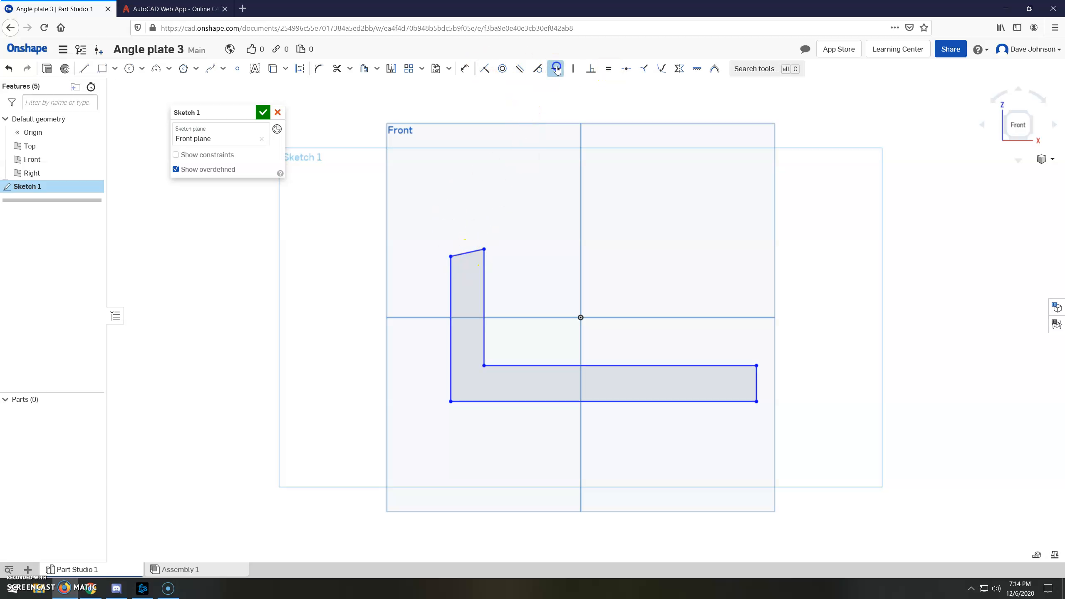
left_click(463, 254)
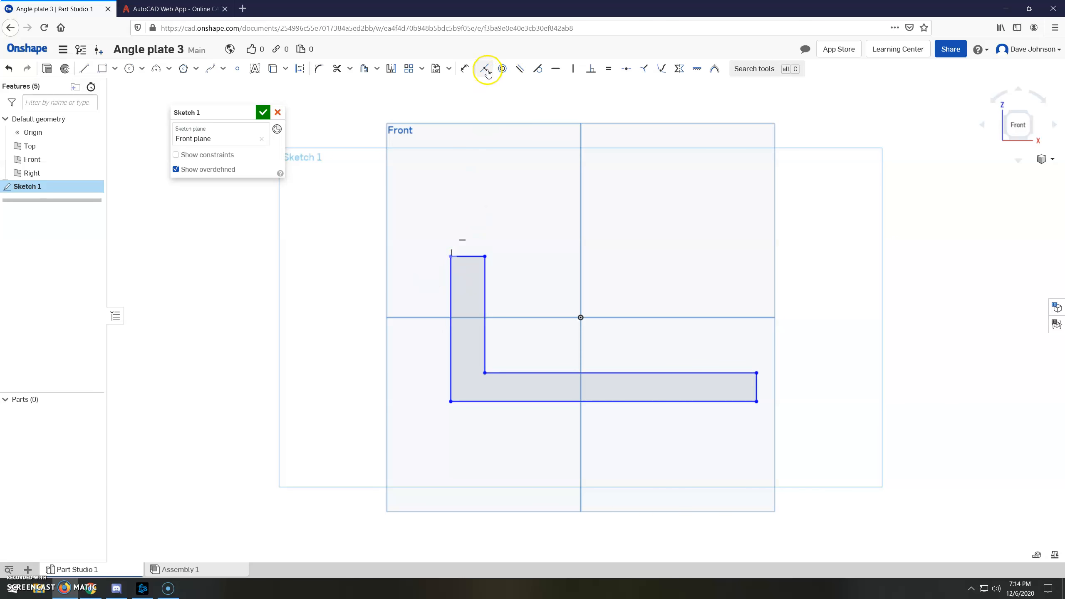
Dimension the L profile's overall height at 2.75 in and its overall bottom length at 4.75 in.
left_click(465, 69)
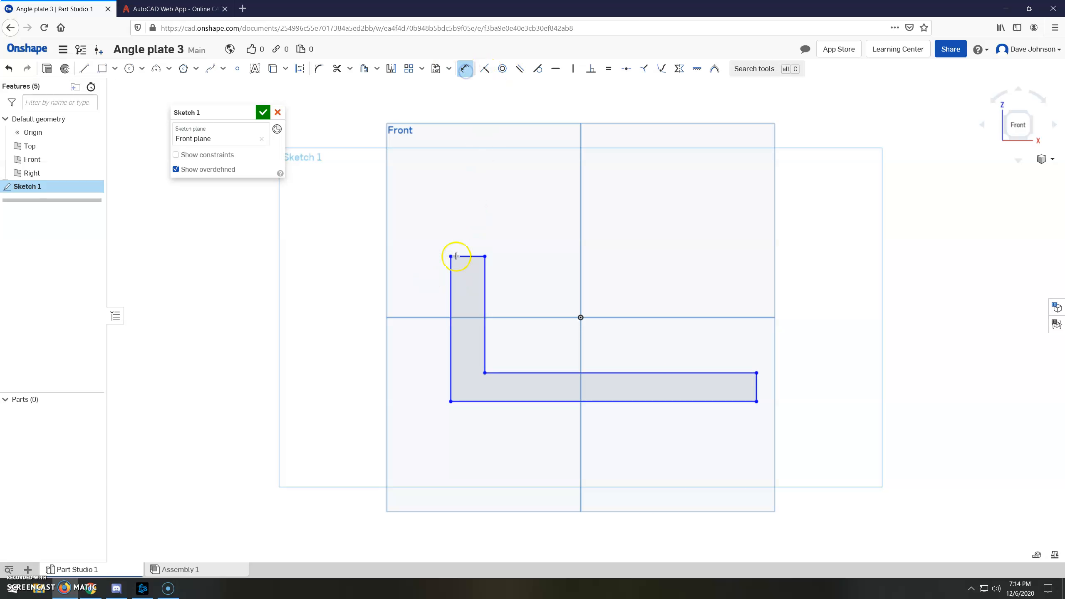
left_click(451, 303)
left_click(356, 300)
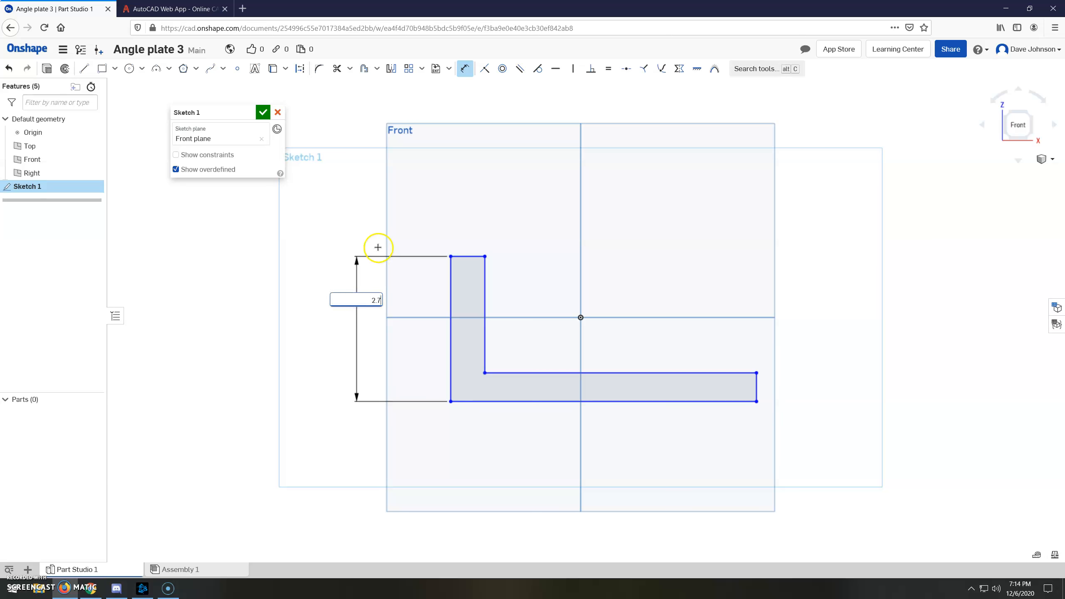
left_click(537, 418)
left_click(520, 459)
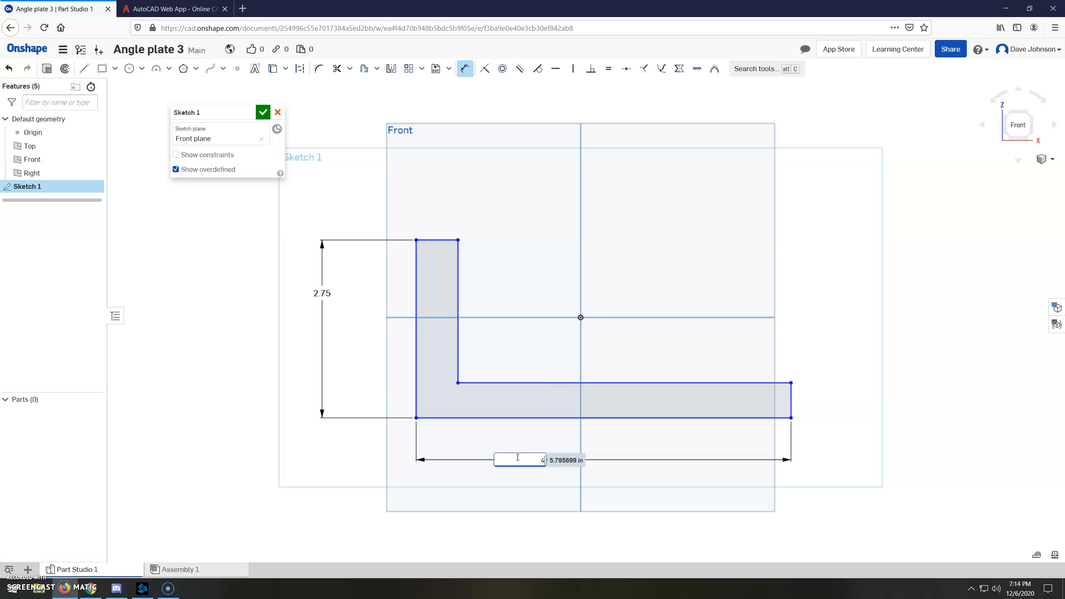
key("Return")
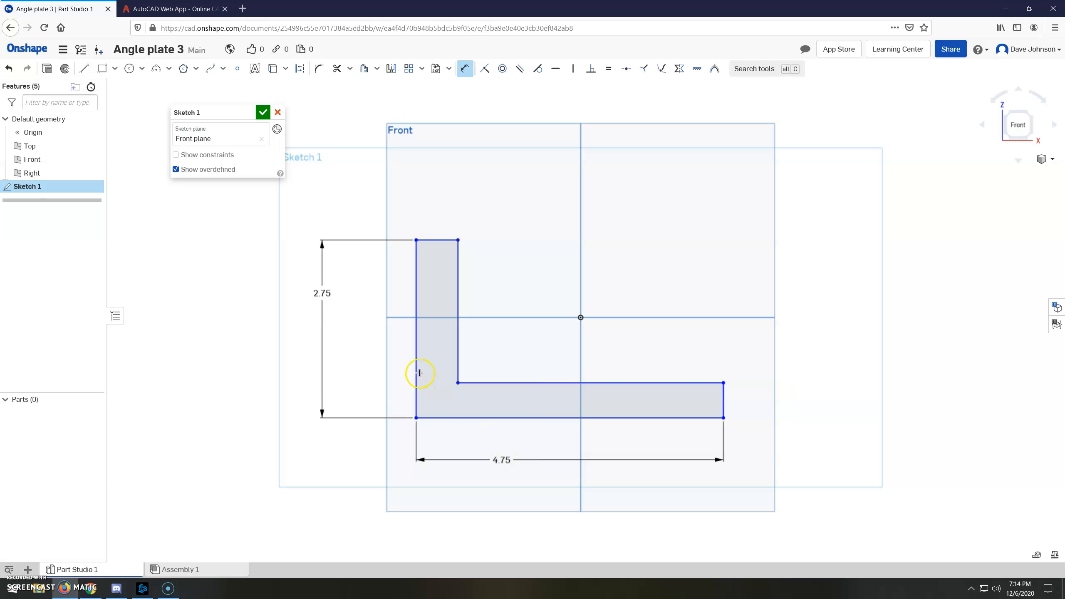
Dimension the foot's thickness and the upright leg's width at 0.75 in each, and finish the sketch.
left_click(505, 382)
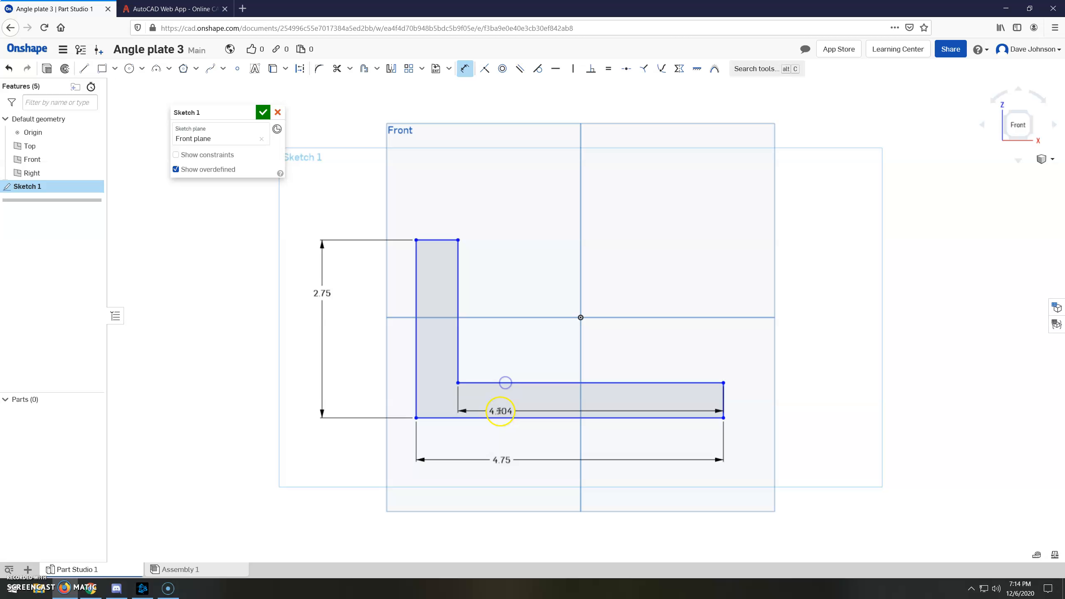
left_click(503, 418)
left_click(484, 395)
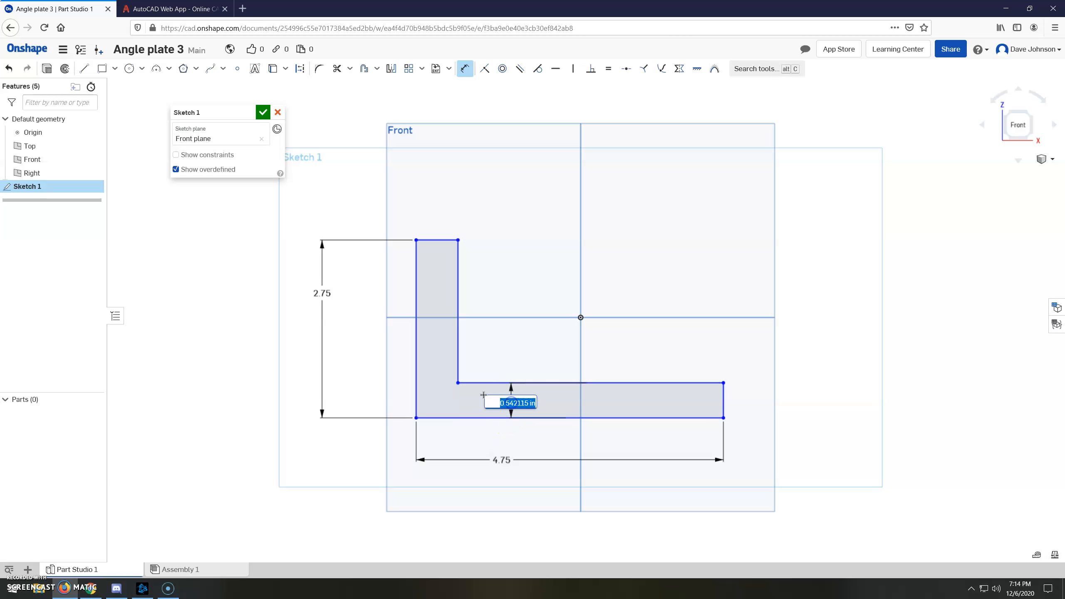
type("0.75")
key("Return")
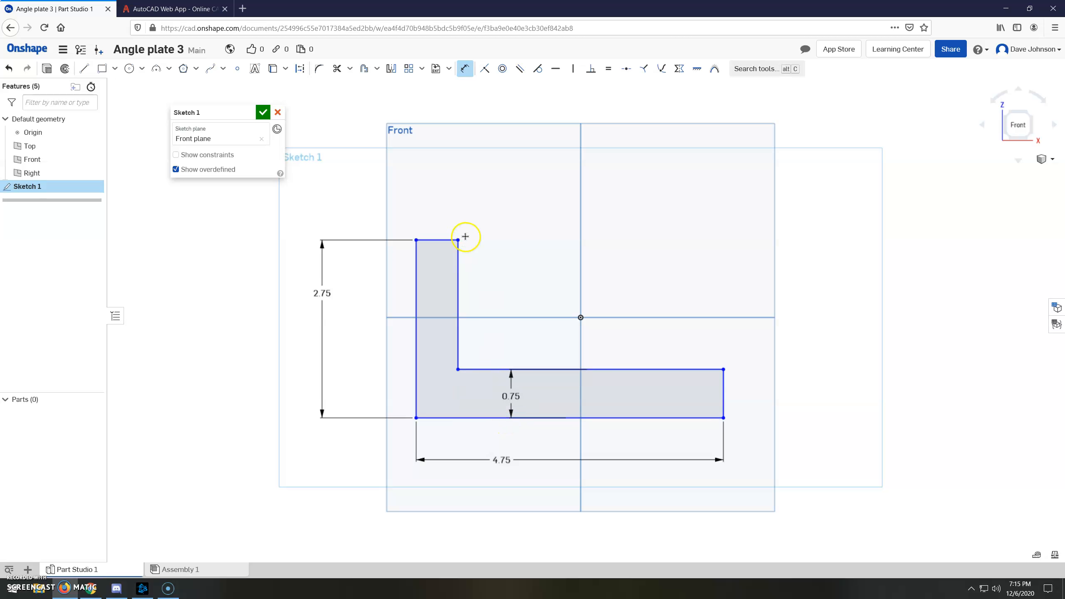
left_click(443, 206)
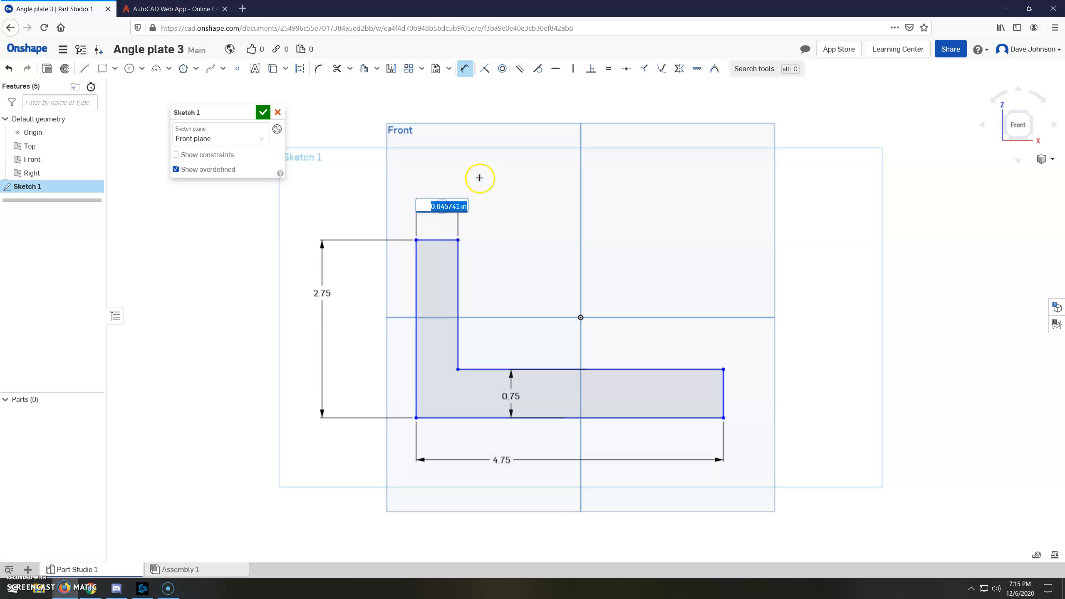
type(".75")
key("Return")
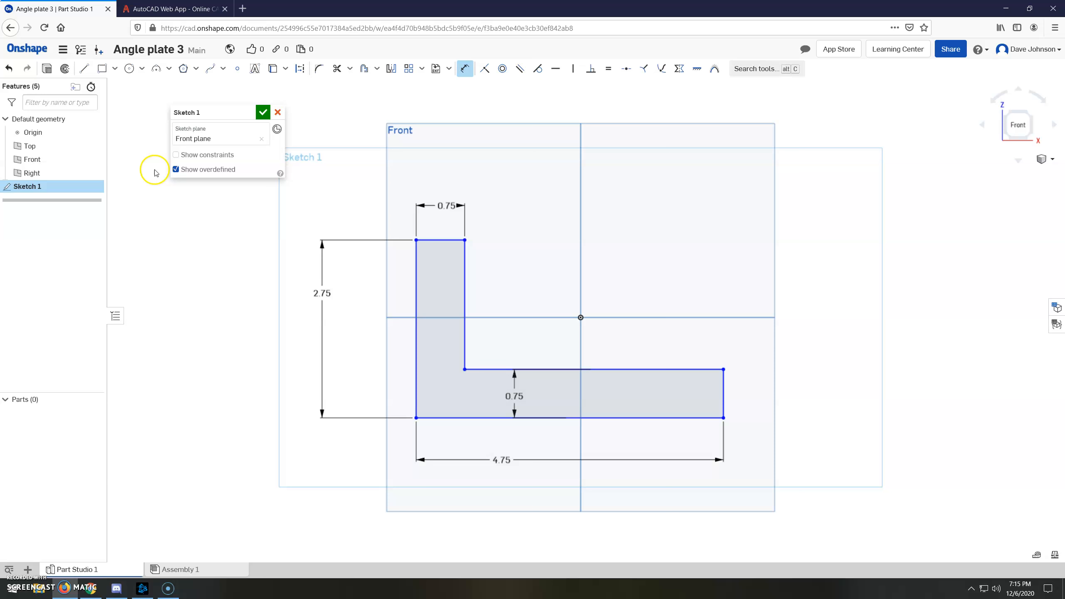
left_click(261, 112)
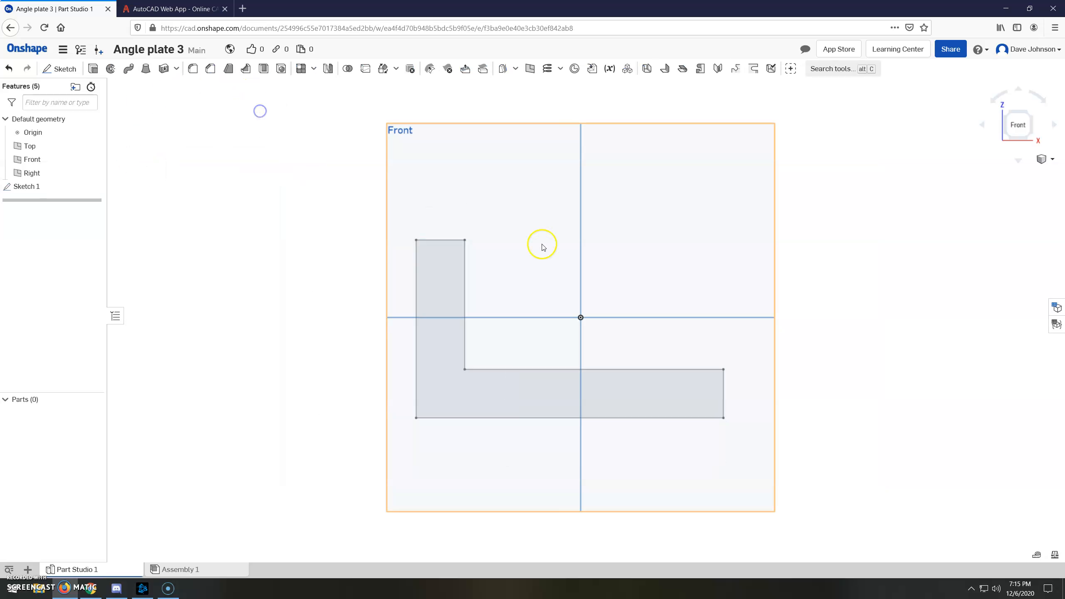
Extrude the L profile symmetrically as a new solid with a 4.75 in depth, checking the plate's width in the AutoCAD drawing.
right_click_drag(639, 246, 596, 262)
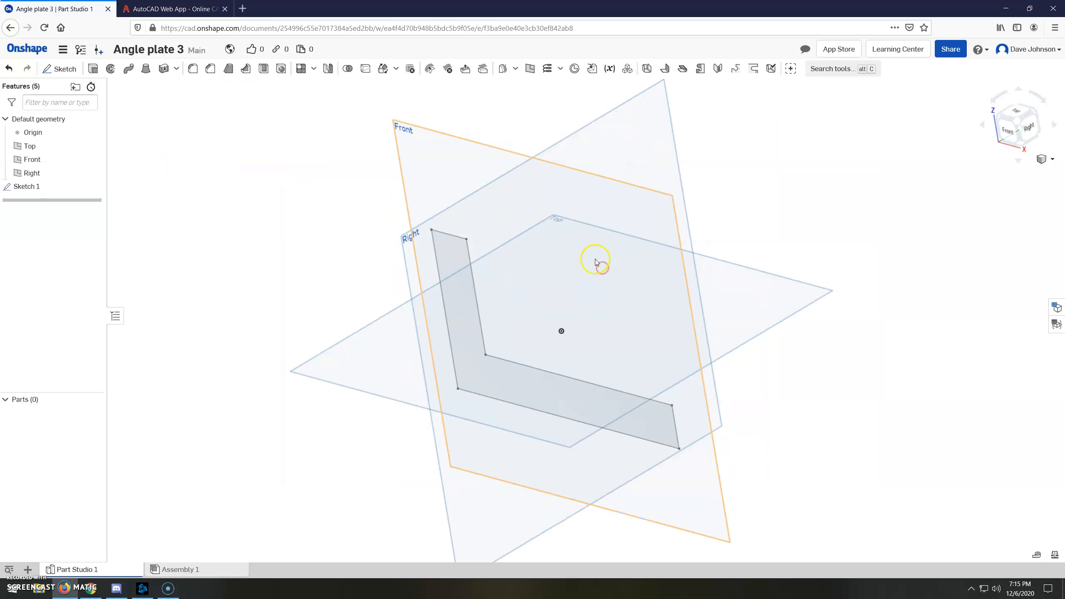
left_click(92, 71)
left_click(465, 301)
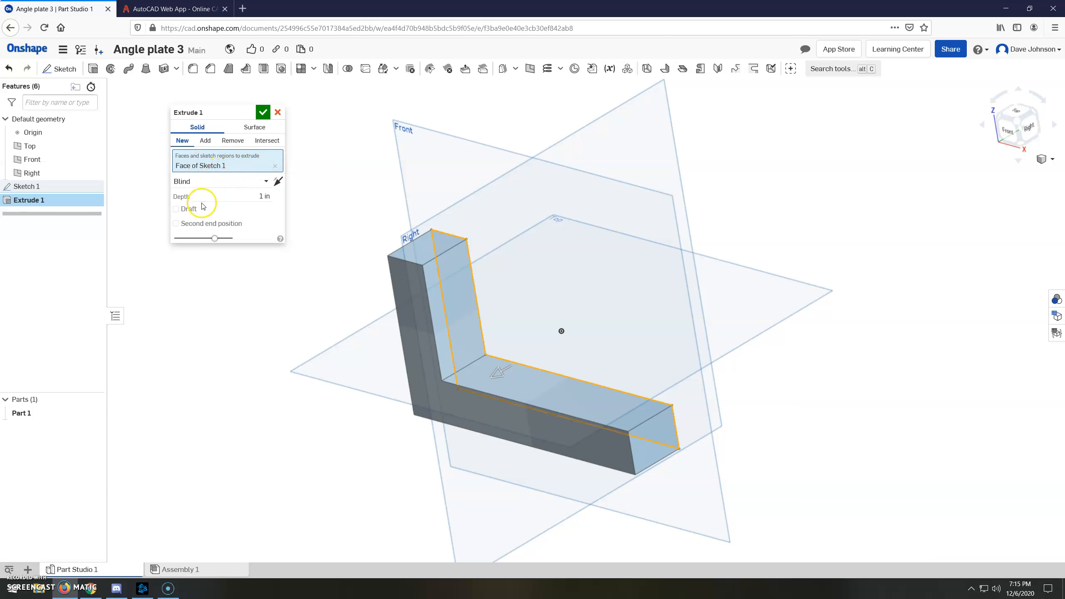
left_click(174, 8)
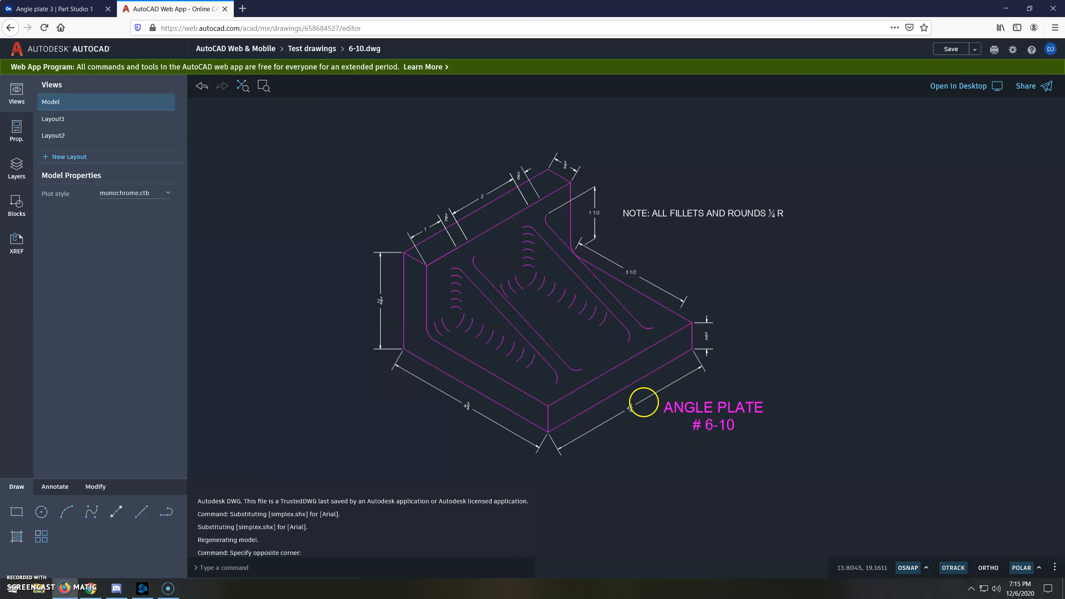
scroll(642, 399, "up", 5)
scroll(629, 415, "down", 6)
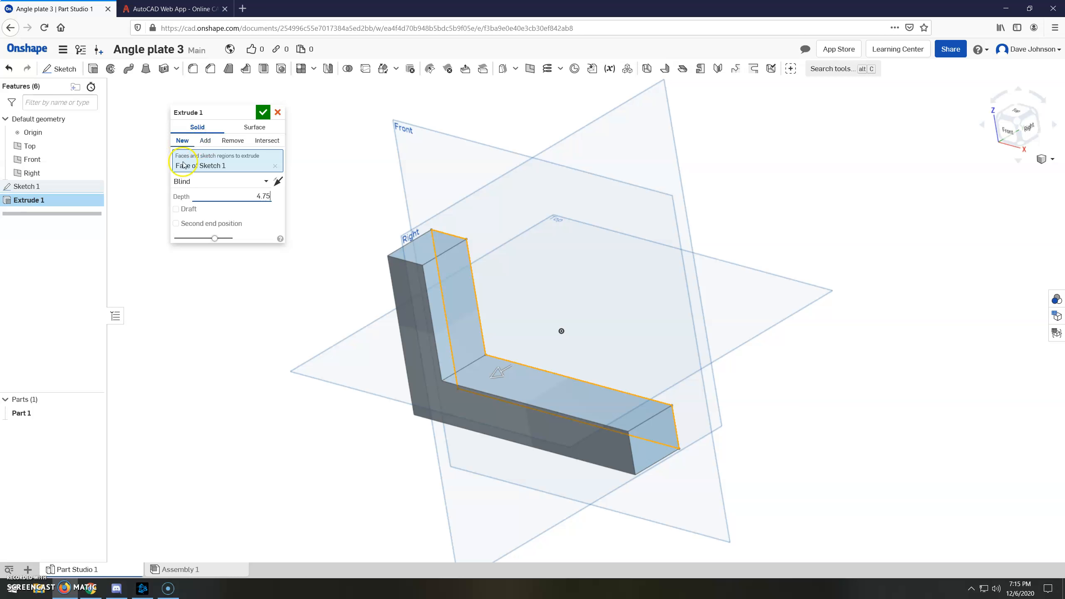
left_click(187, 185)
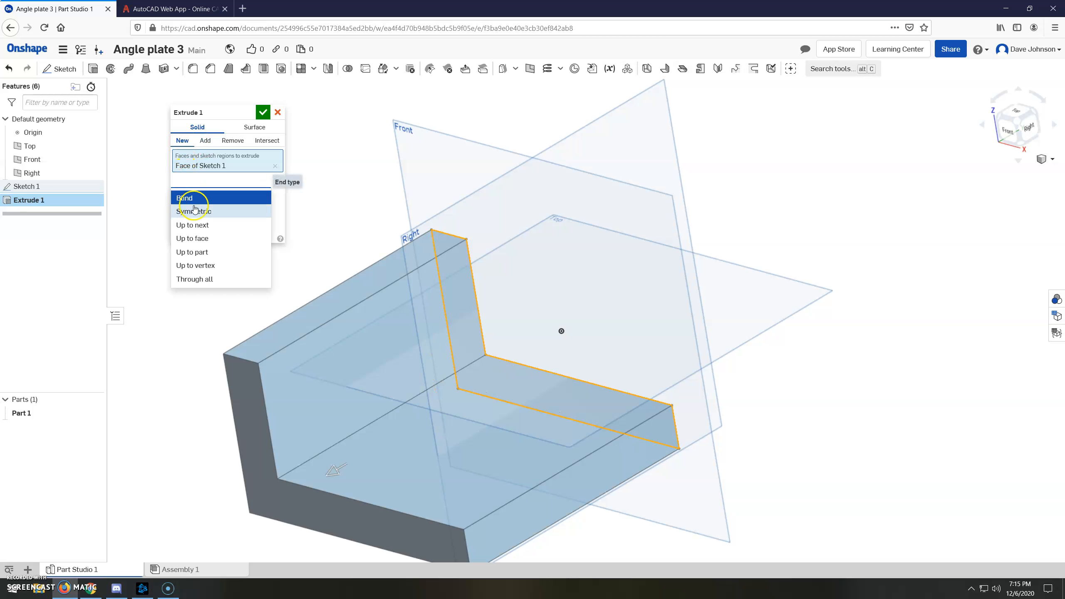
left_click(196, 211)
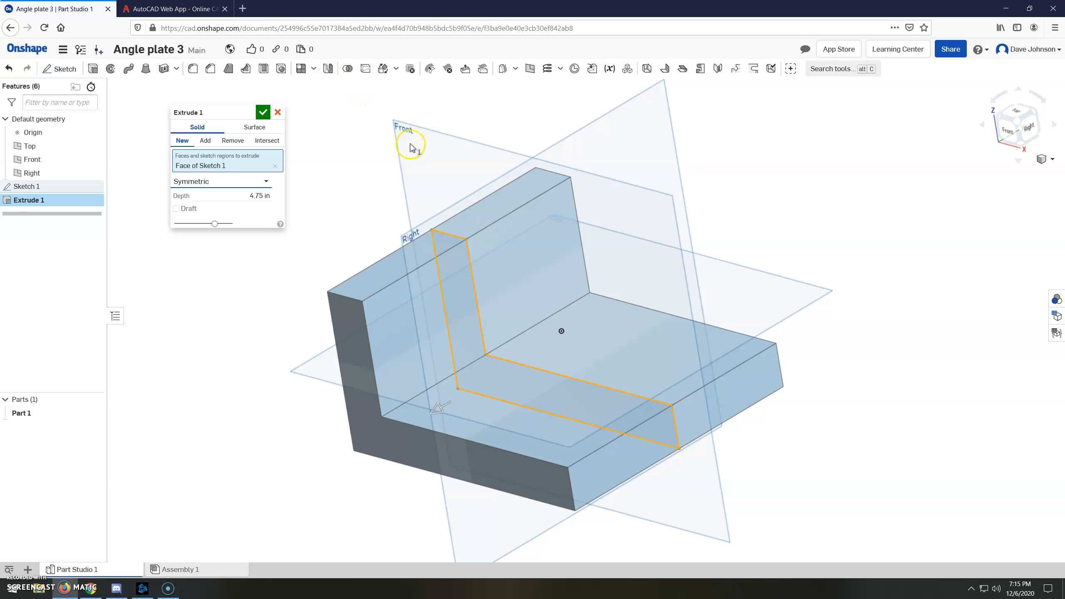
mouse_move(689, 255)
right_mouse_down()
mouse_move(646, 264)
mouse_move(697, 254)
right_mouse_up()
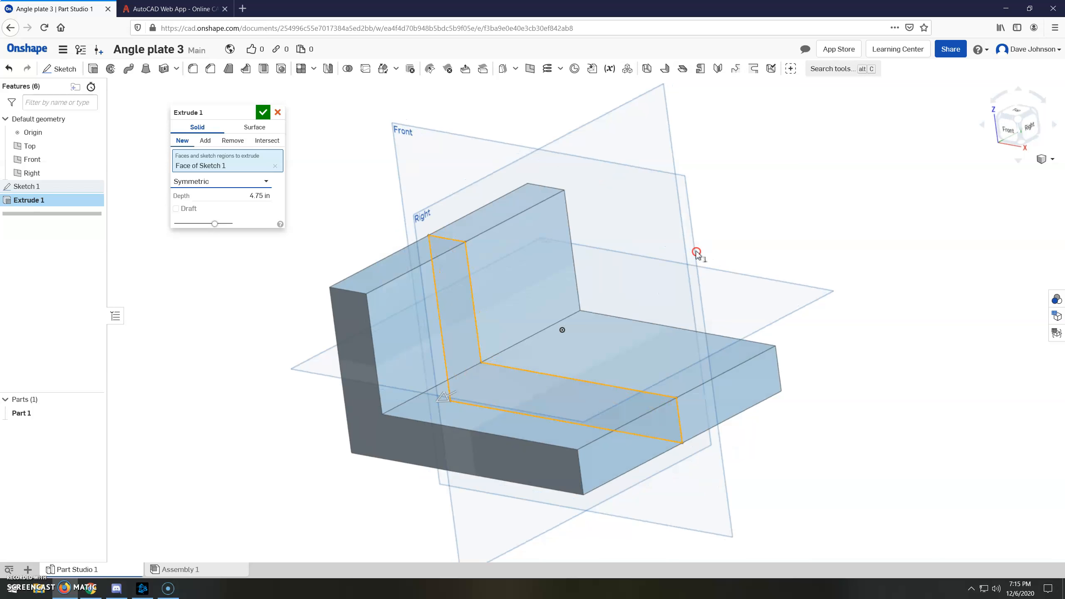
left_click(263, 112)
Switch to the AutoCAD drawing and examine the rib positions, thicknesses and spacing dimensioned along the upright's top edge.
right_click_drag(457, 222, 498, 229)
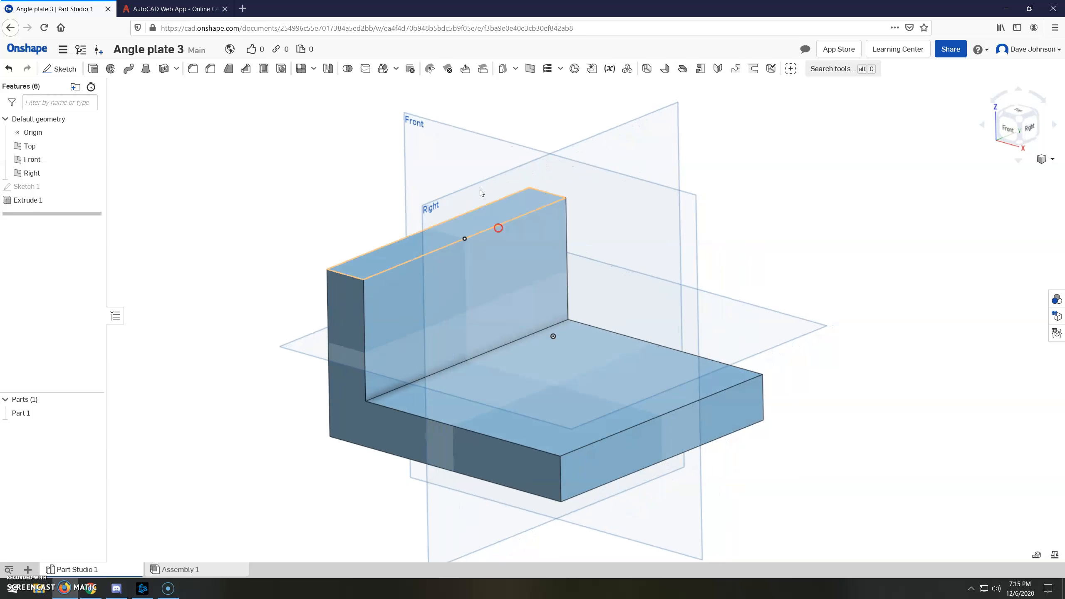
left_click(178, 10)
scroll(615, 366, "up", 4)
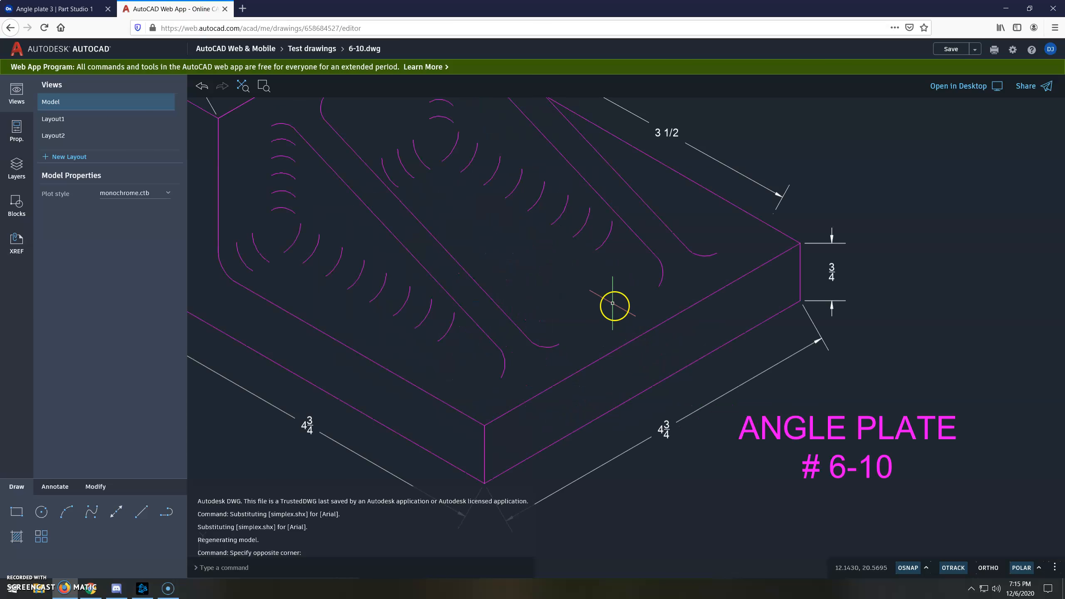
scroll(614, 305, "down", 4)
middle_click_drag(583, 221, 532, 270)
scroll(480, 272, "up", 3)
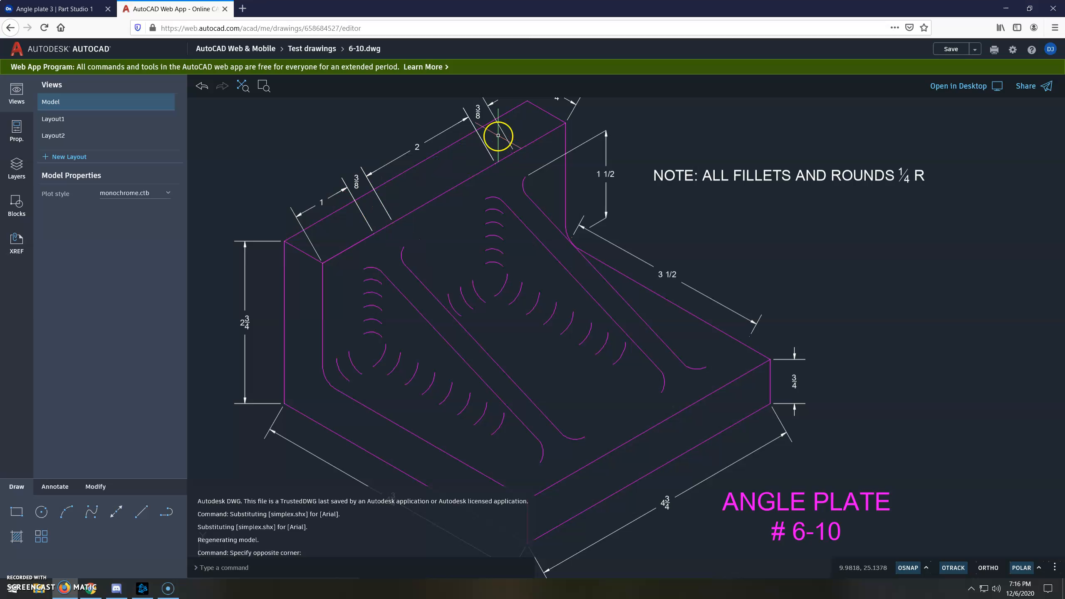
scroll(381, 276, "down", 2)
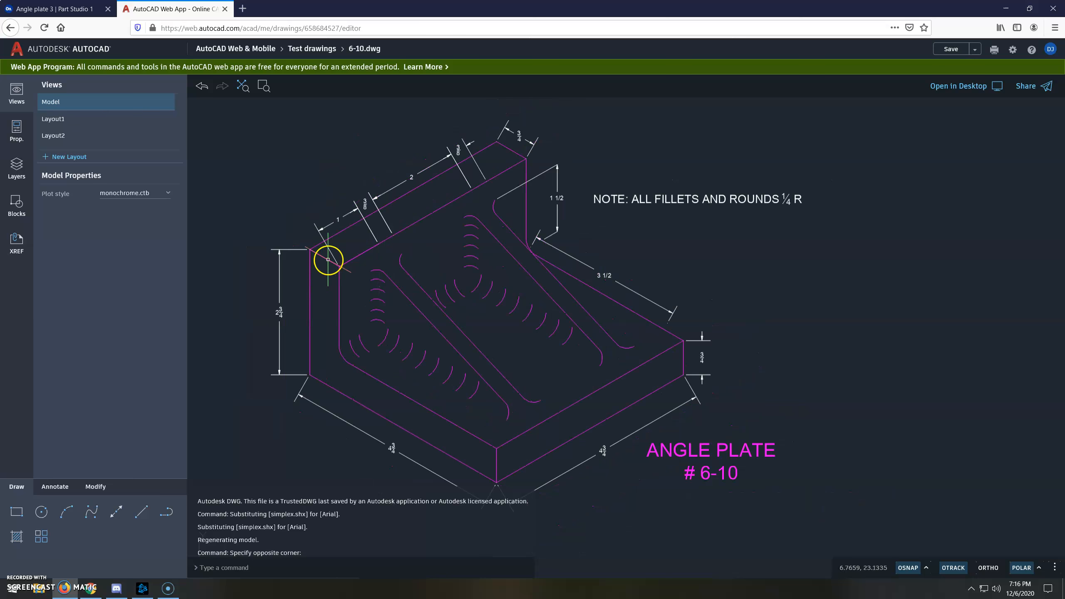
scroll(339, 258, "up", 6)
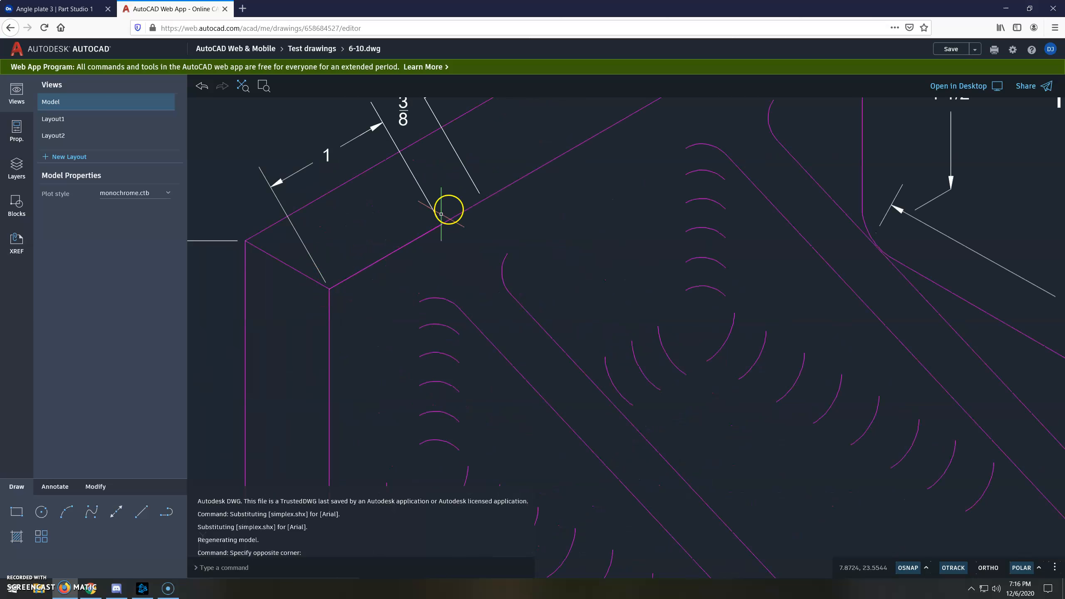
scroll(374, 268, "down", 4)
scroll(589, 120, "up", 4)
middle_click_drag(538, 175, 516, 236)
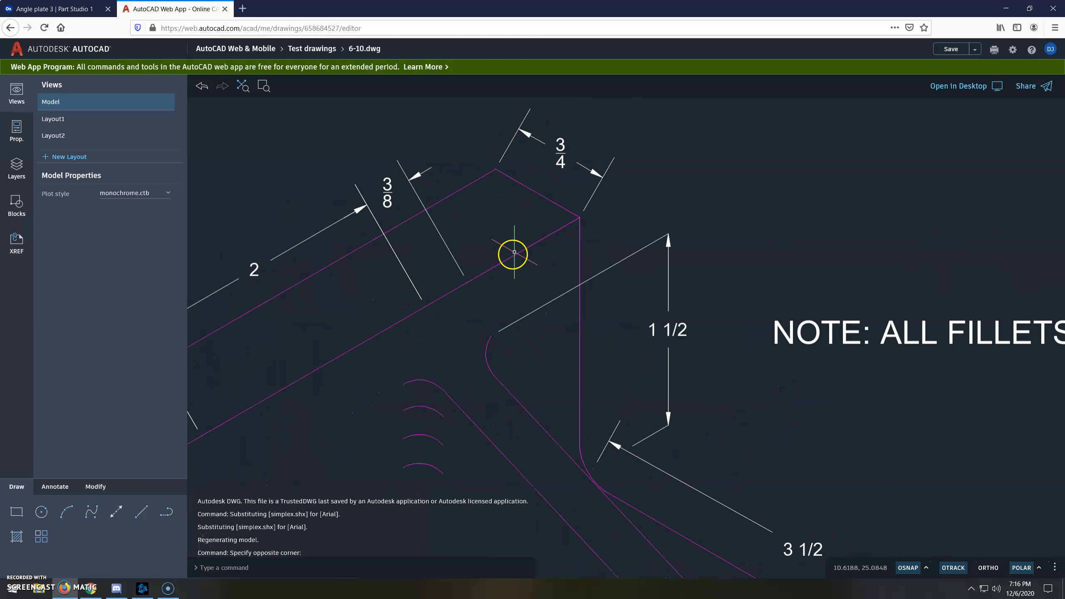
scroll(554, 204, "down", 8)
scroll(492, 257, "up", 2)
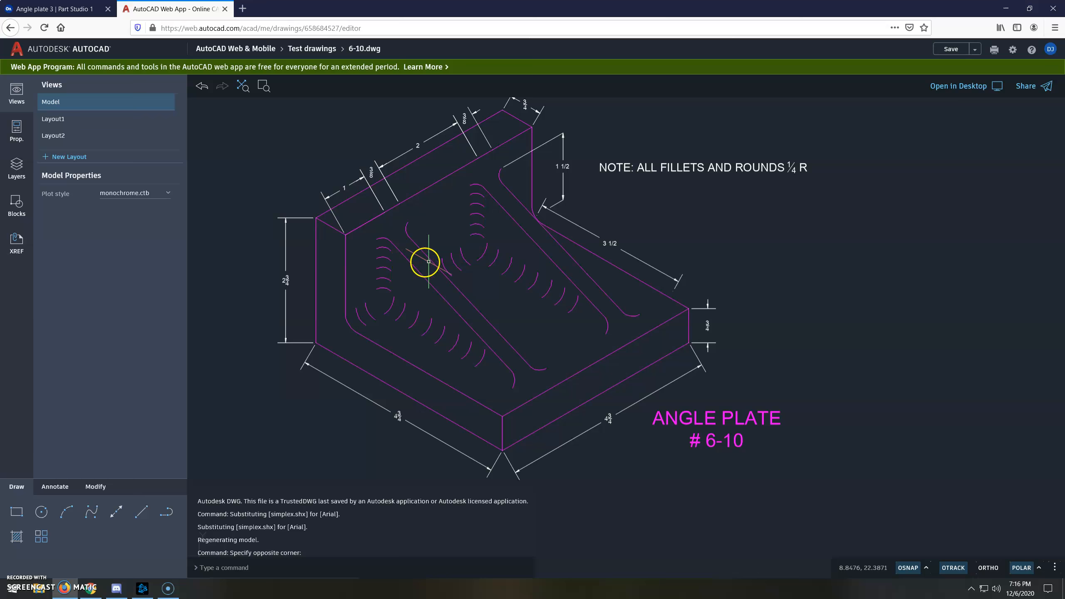
Examine the sloping ribs in the drawing, selecting the long edge line of the rib nearest the 1 in dimension.
scroll(406, 225, "up", 4)
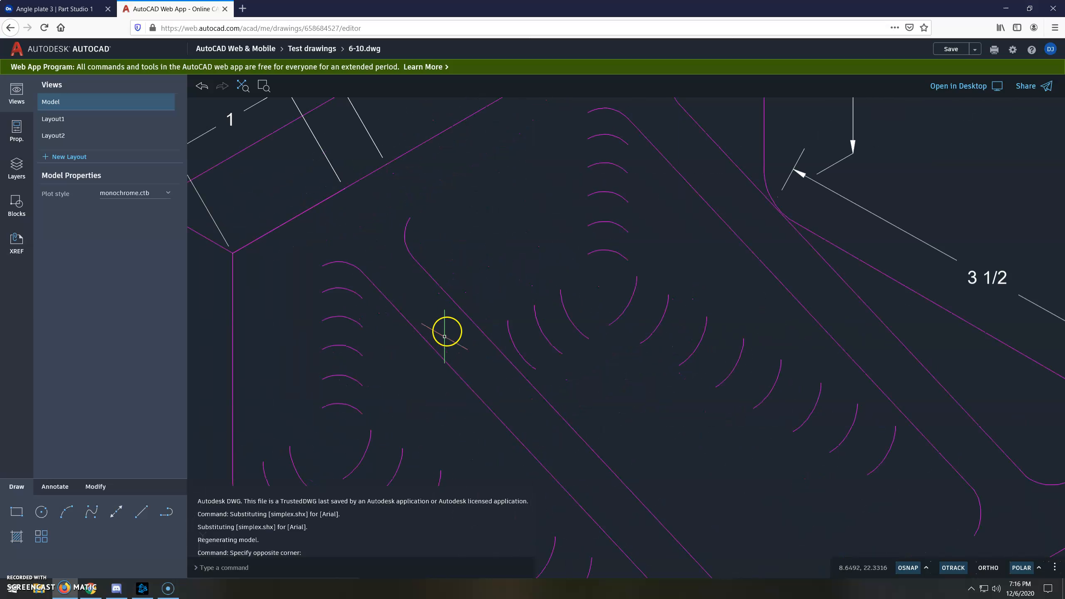
left_click(467, 314)
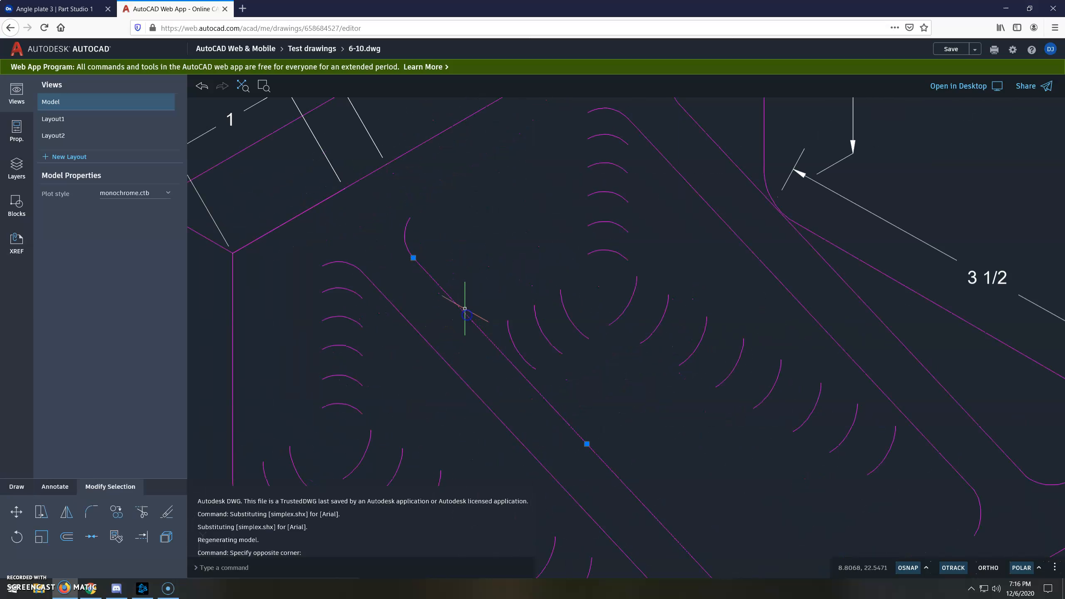
scroll(465, 309, "down", 5)
scroll(461, 299, "up", 1)
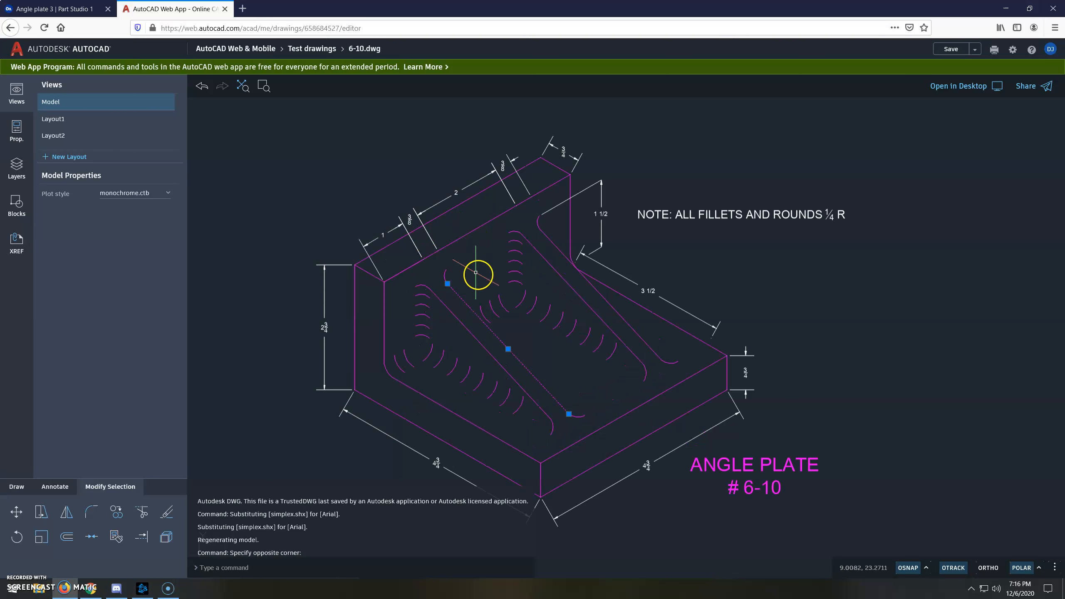
Return to the Onshape part, keeping the AutoCAD drawing page open by declining to leave it.
left_click(61, 27)
left_click(55, 8)
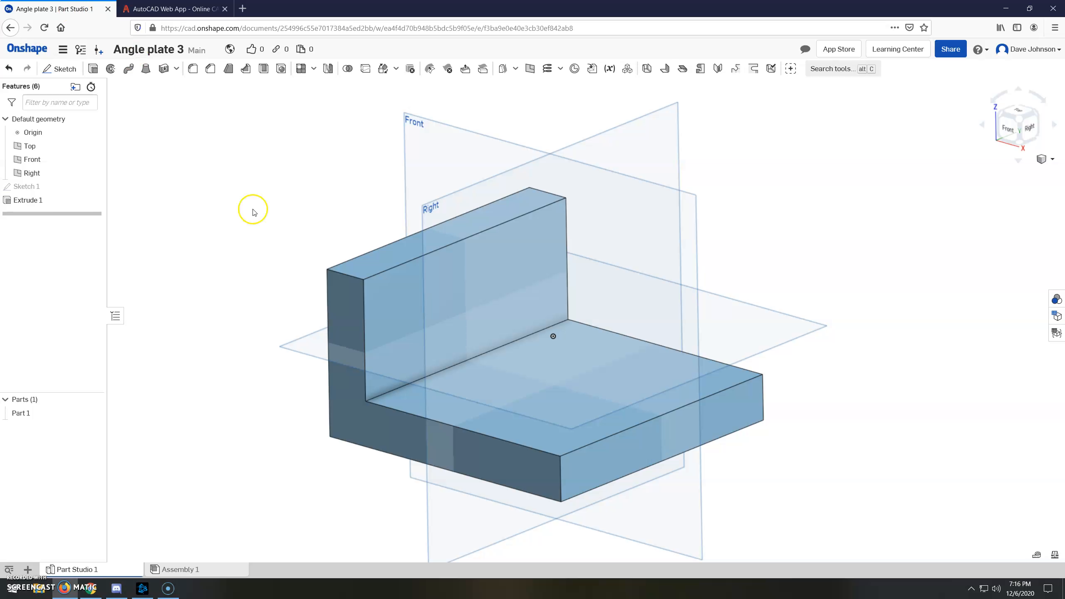
right_click_drag(608, 235, 592, 248)
left_click(207, 10)
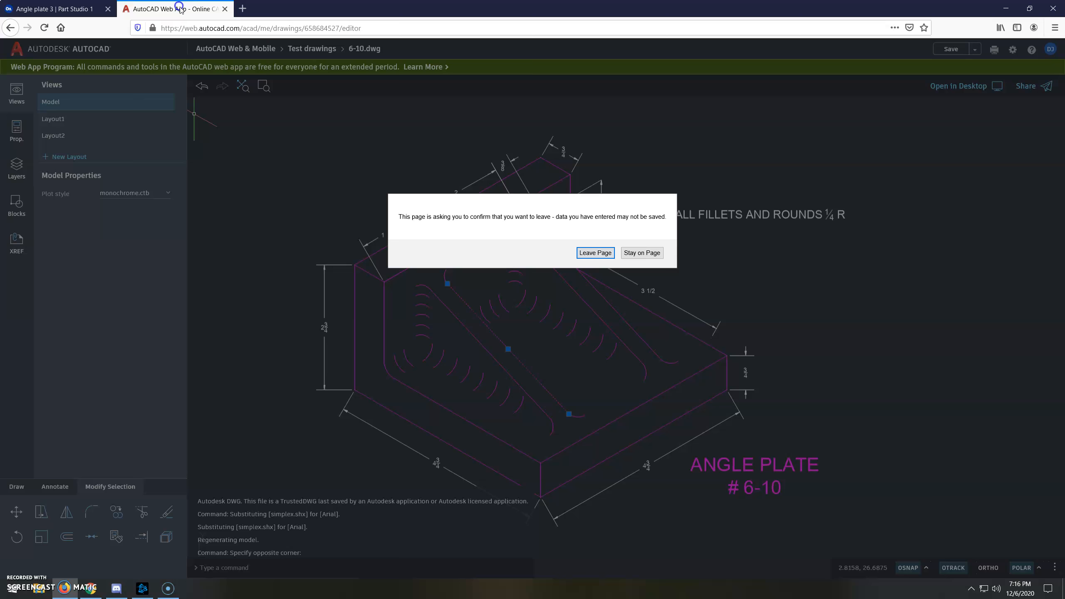
left_click(640, 252)
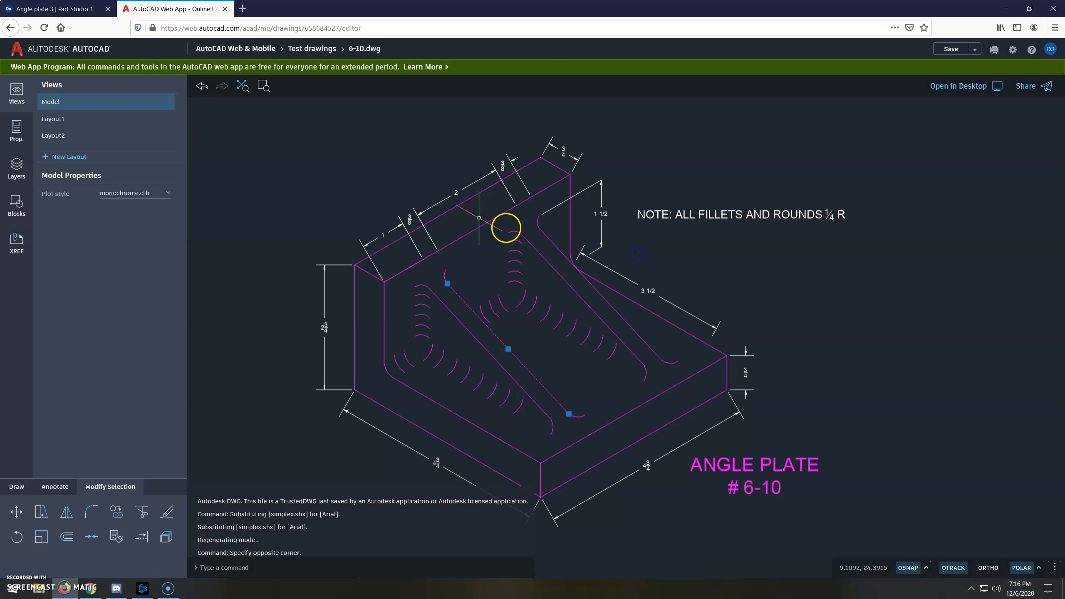
left_click(52, 10)
Start a new construction plane of the Offset type, referenced to the Front plane.
right_click_drag(469, 286, 480, 278)
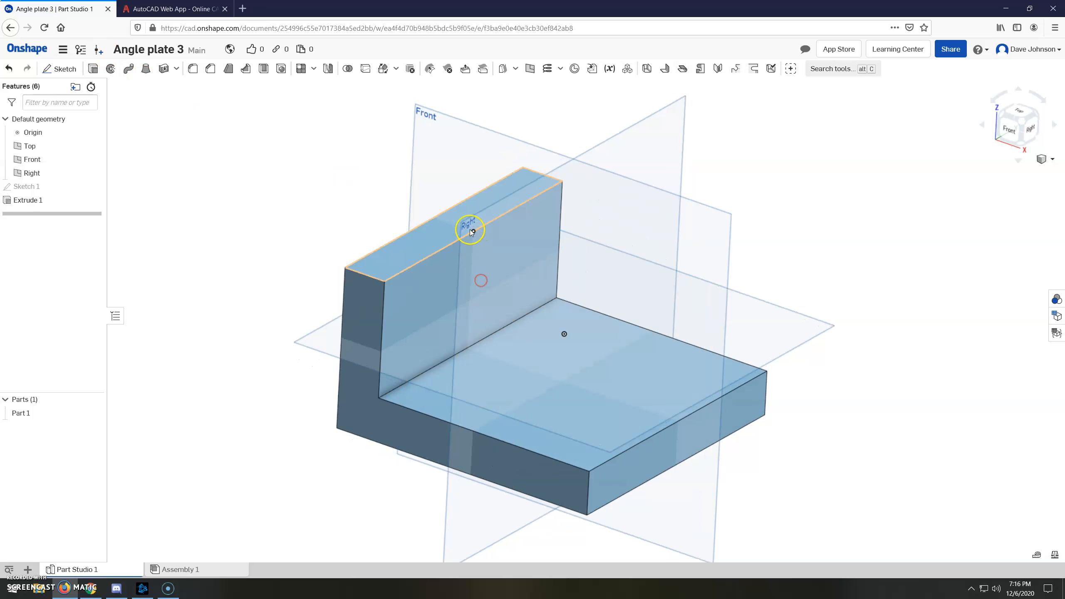
right_click_drag(427, 144, 405, 172)
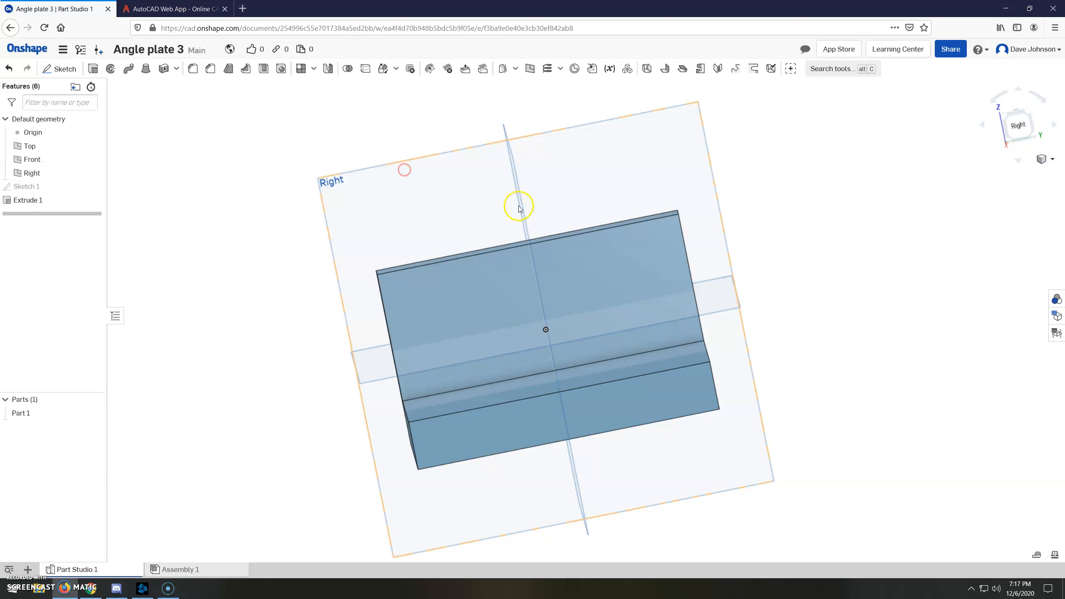
right_click_drag(449, 191, 493, 206)
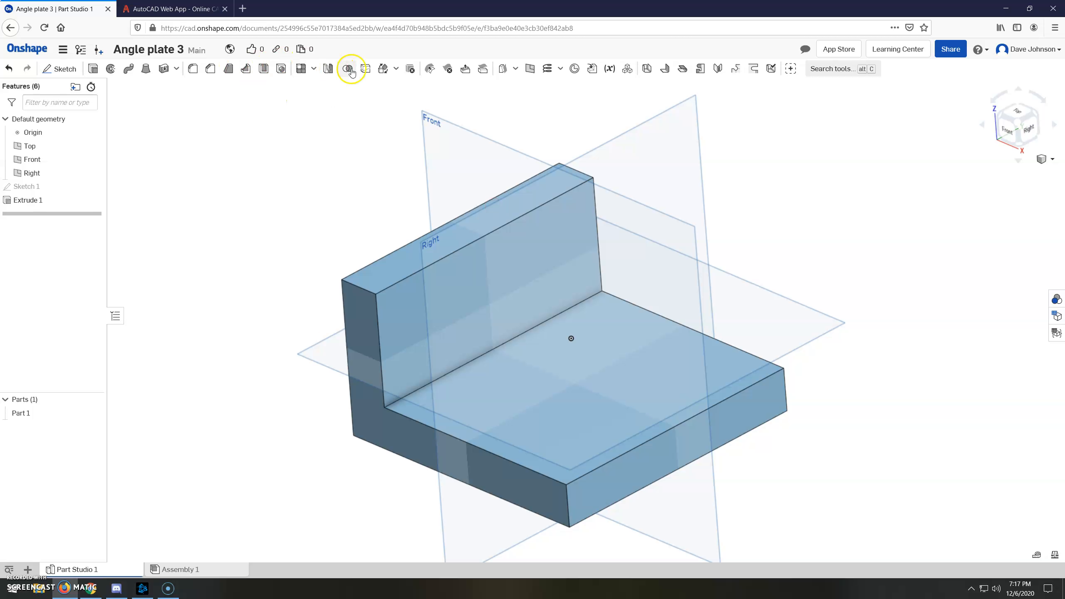
left_click(530, 70)
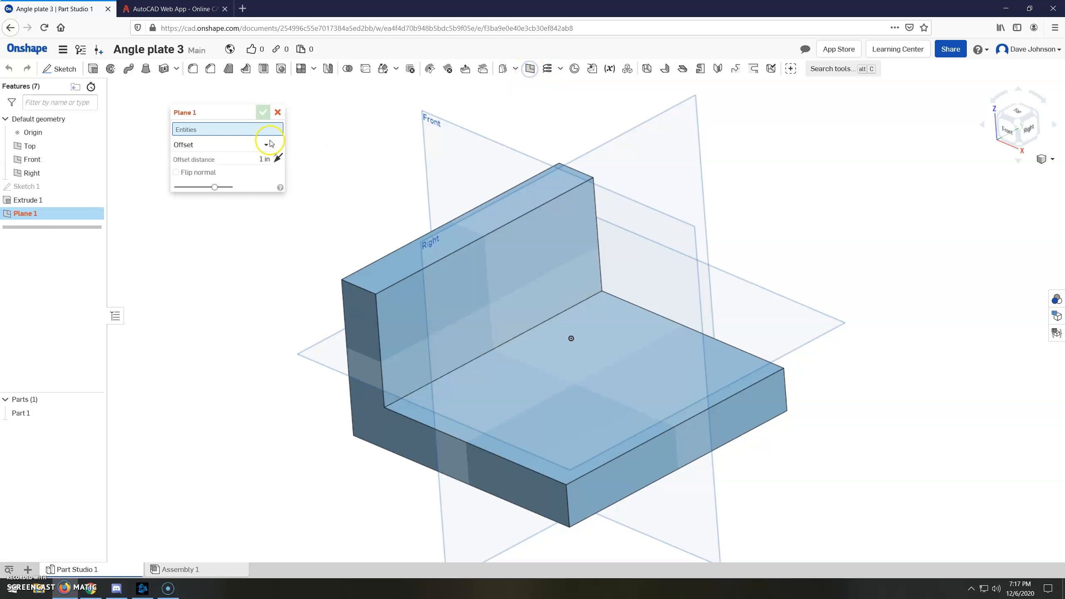
left_click_drag(205, 112, 167, 121)
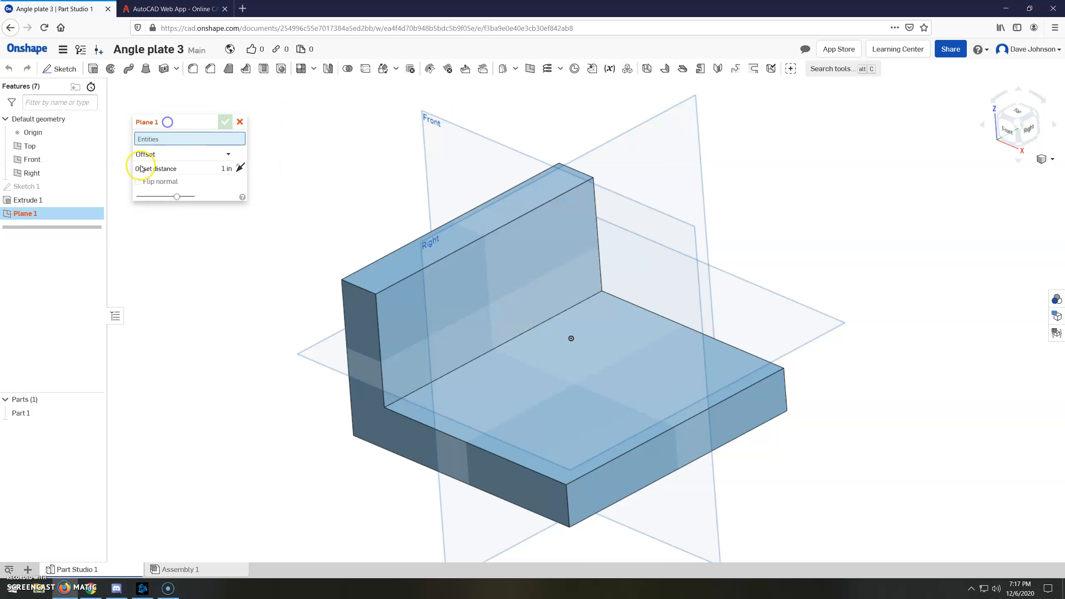
left_click(171, 154)
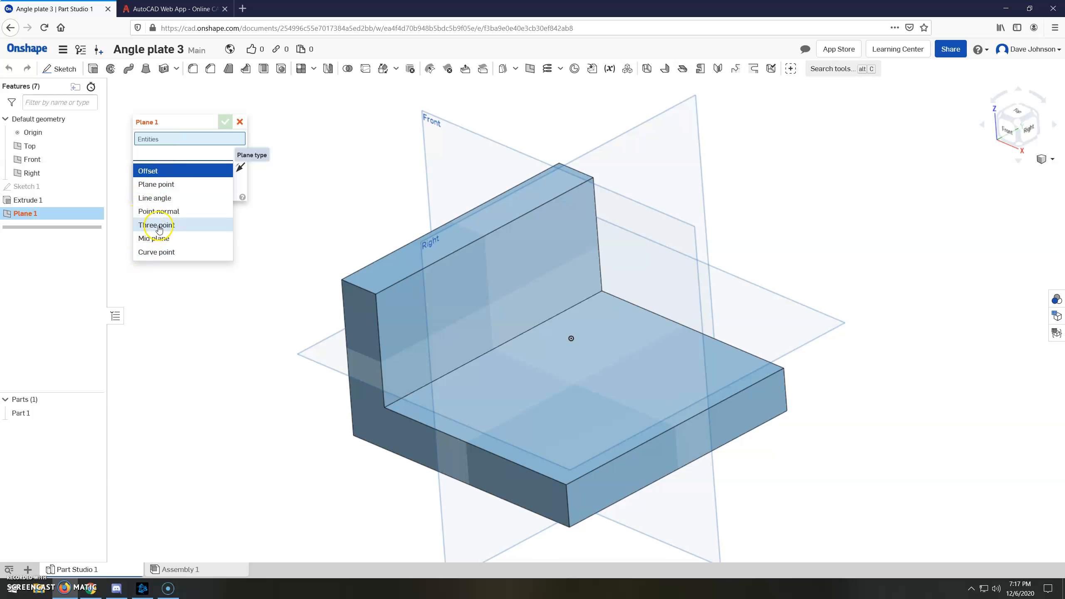
left_click(156, 171)
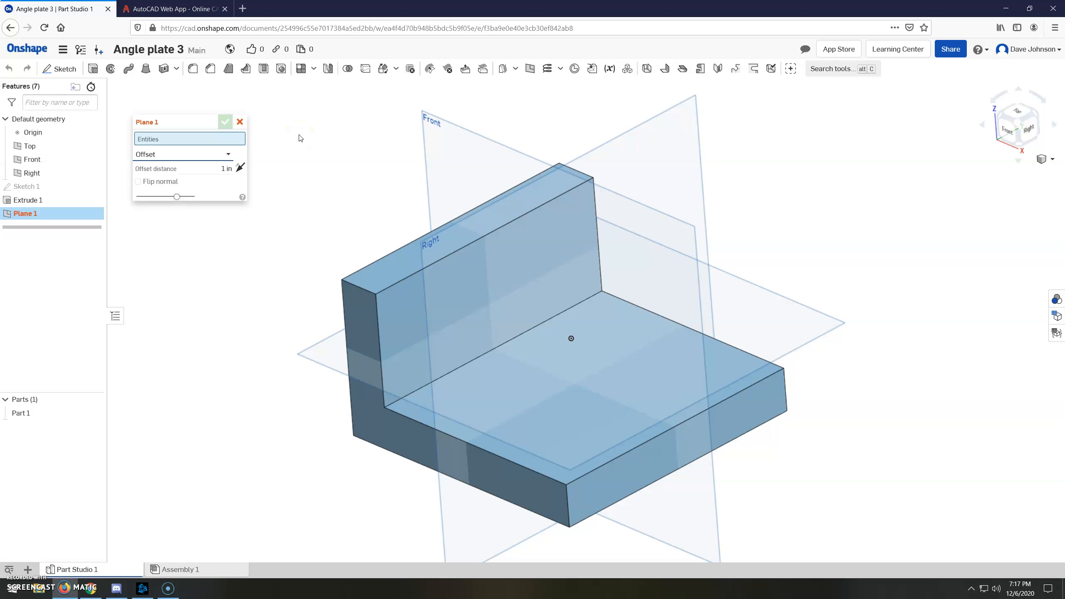
left_click(456, 125)
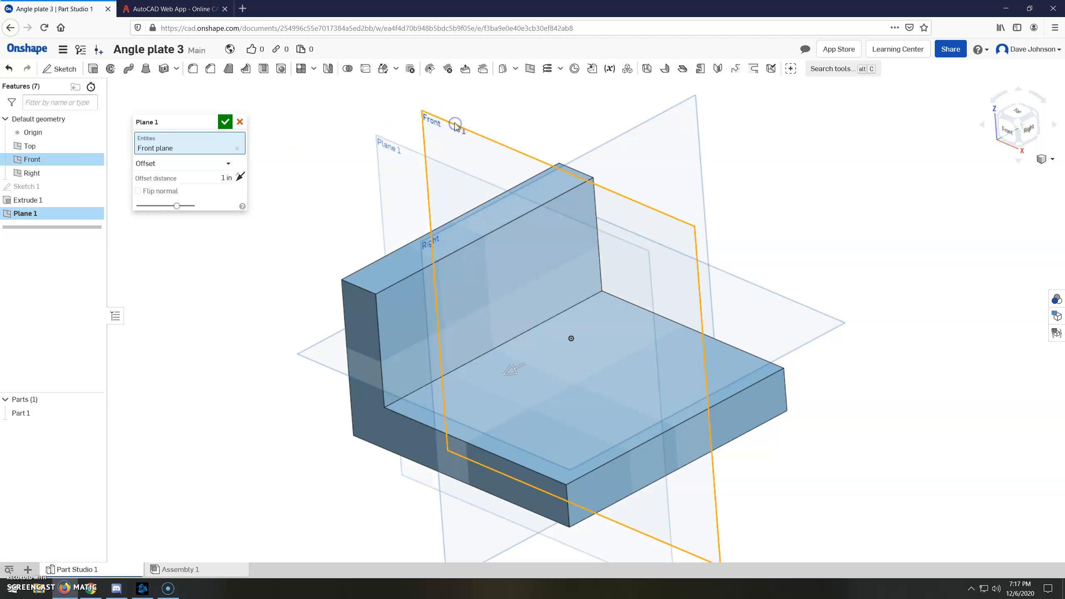
right_click_drag(713, 185, 667, 191)
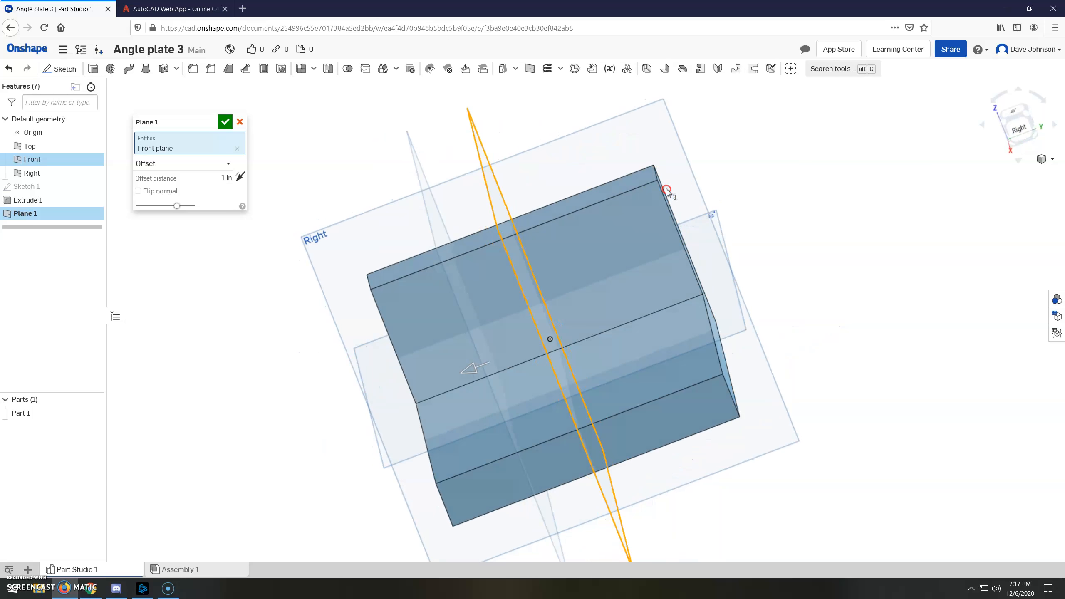
Try the opposite direction and a 3 in distance, and finish the plane 1 in from the Front plane on the original side.
left_click(241, 178)
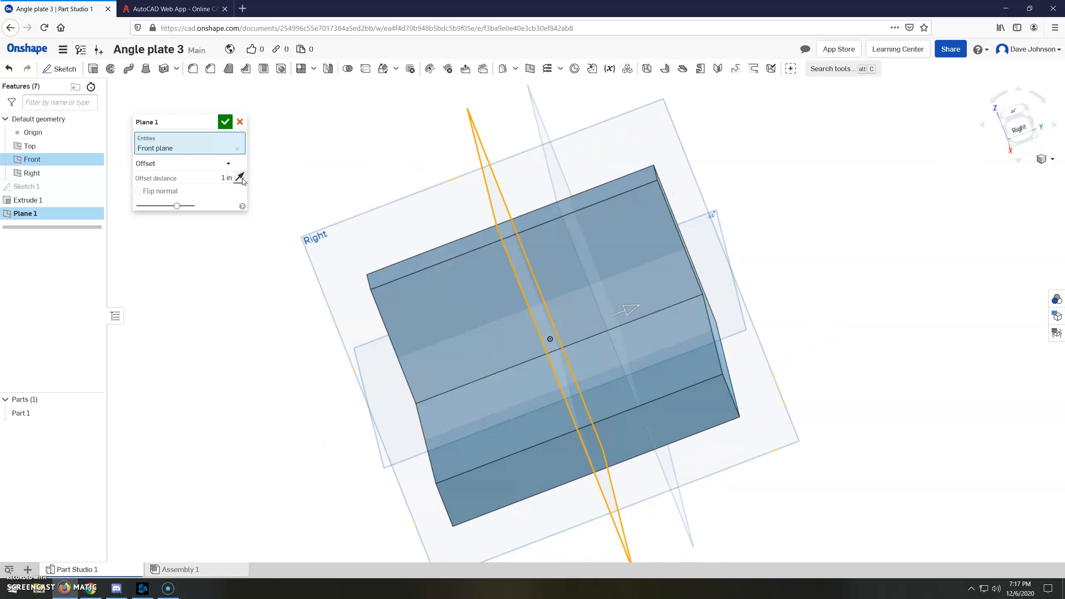
left_click(241, 178)
left_click(226, 178)
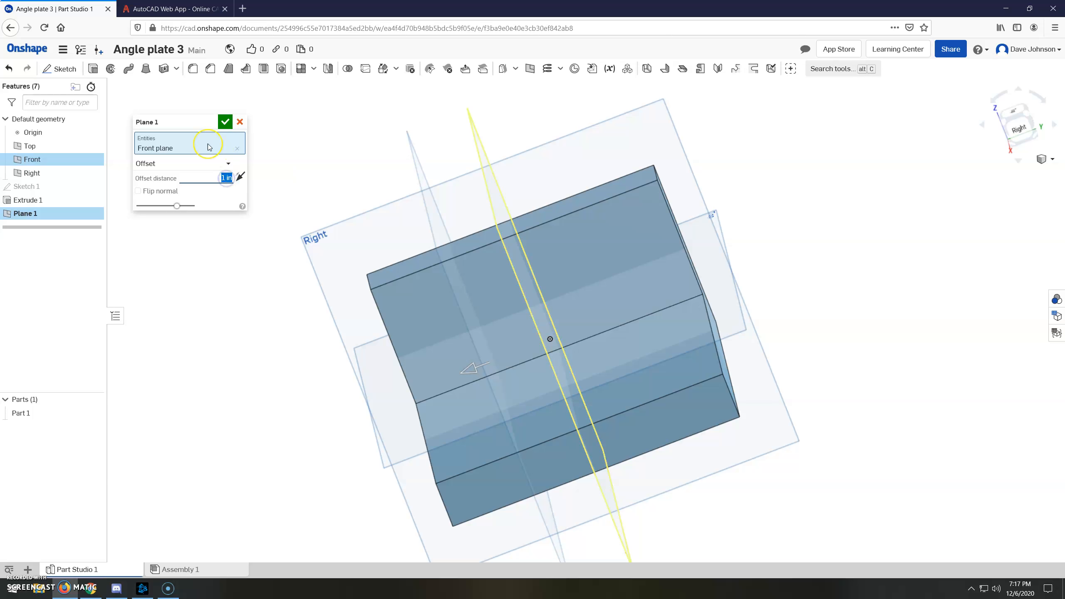
type("3")
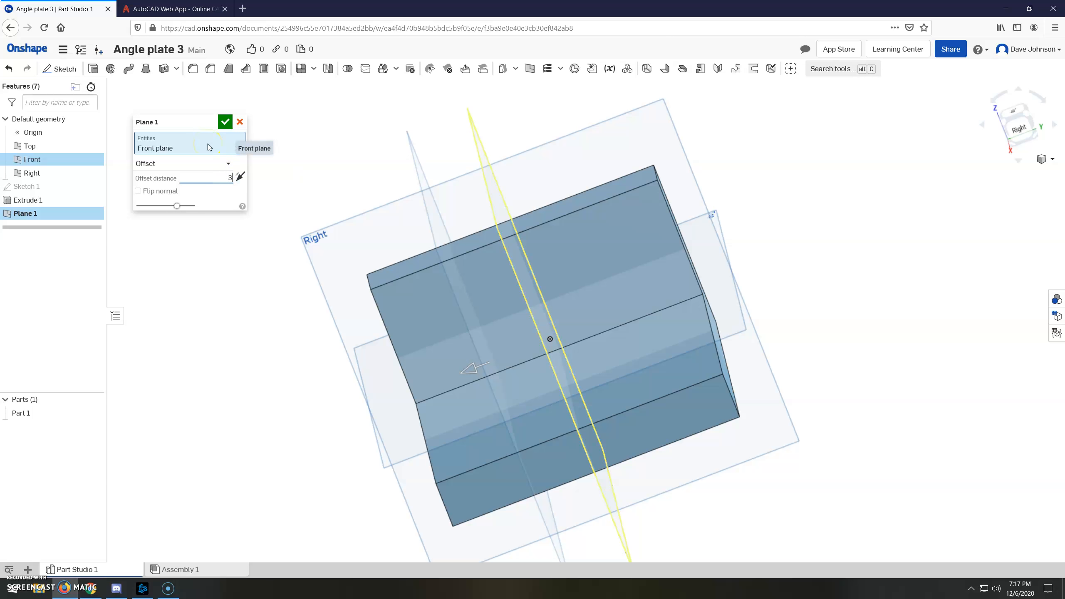
left_click(229, 192)
right_click_drag(419, 214, 370, 257)
right_click_drag(364, 201, 358, 254)
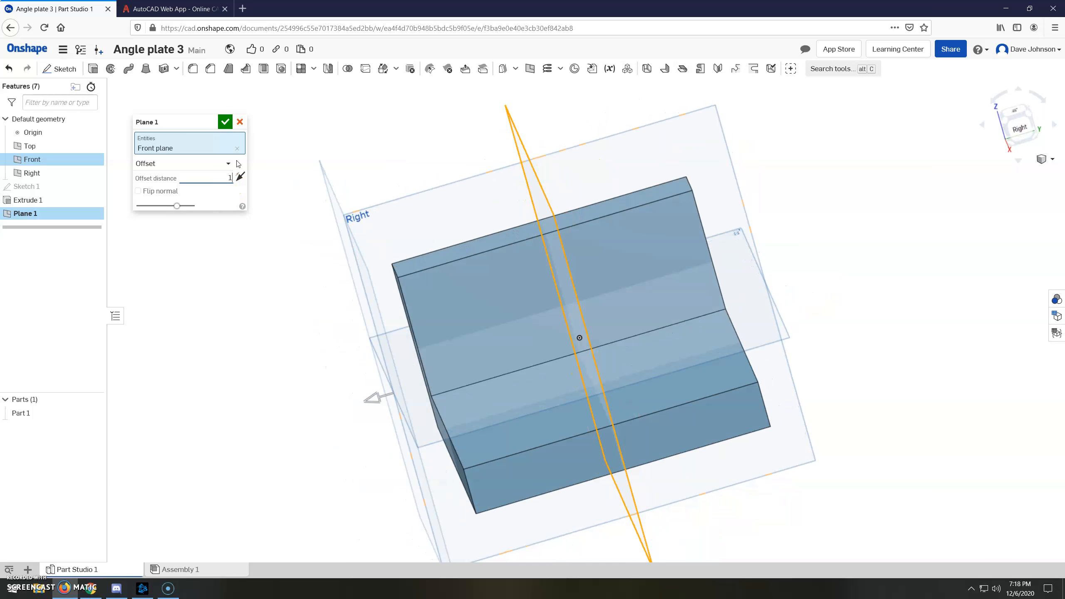
left_click(226, 126)
Start a new sketch on the offset plane and view it from the front.
right_click_drag(486, 226, 511, 219)
left_click(448, 148)
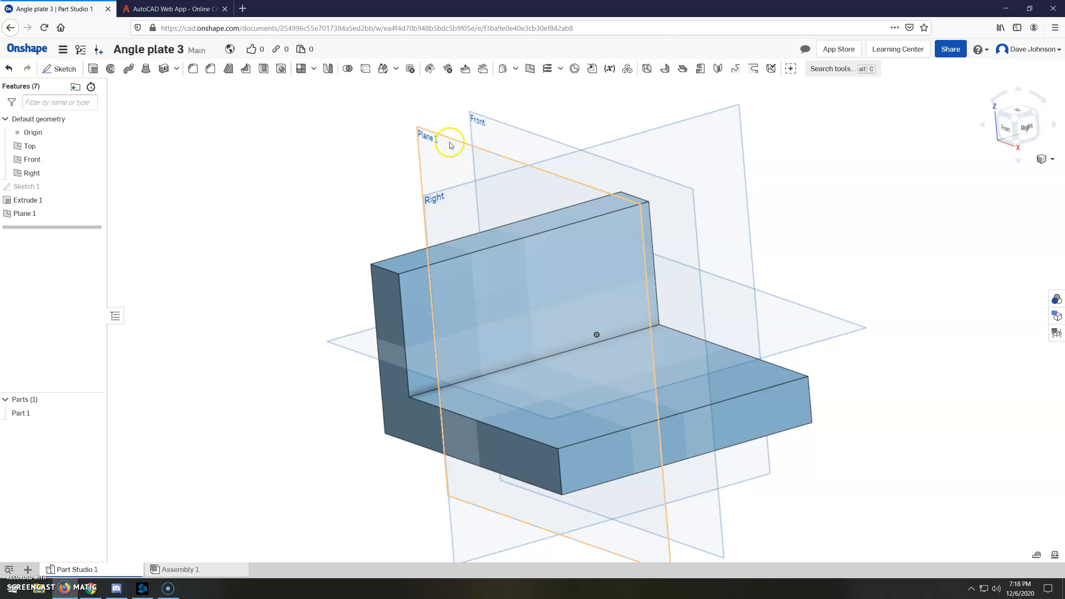
right_click(450, 144)
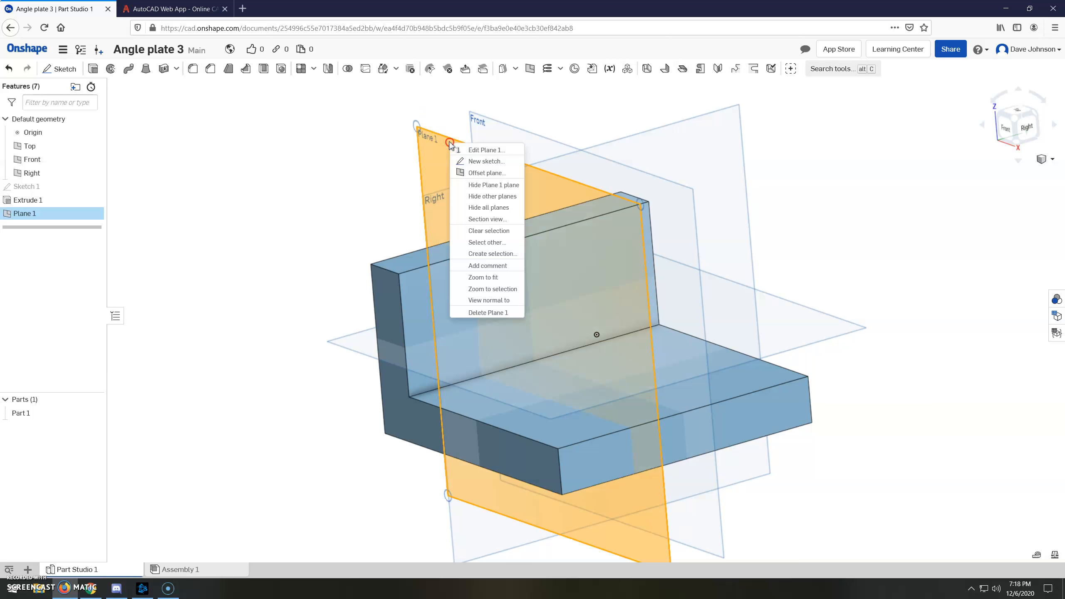
left_click(477, 162)
left_click(1008, 134)
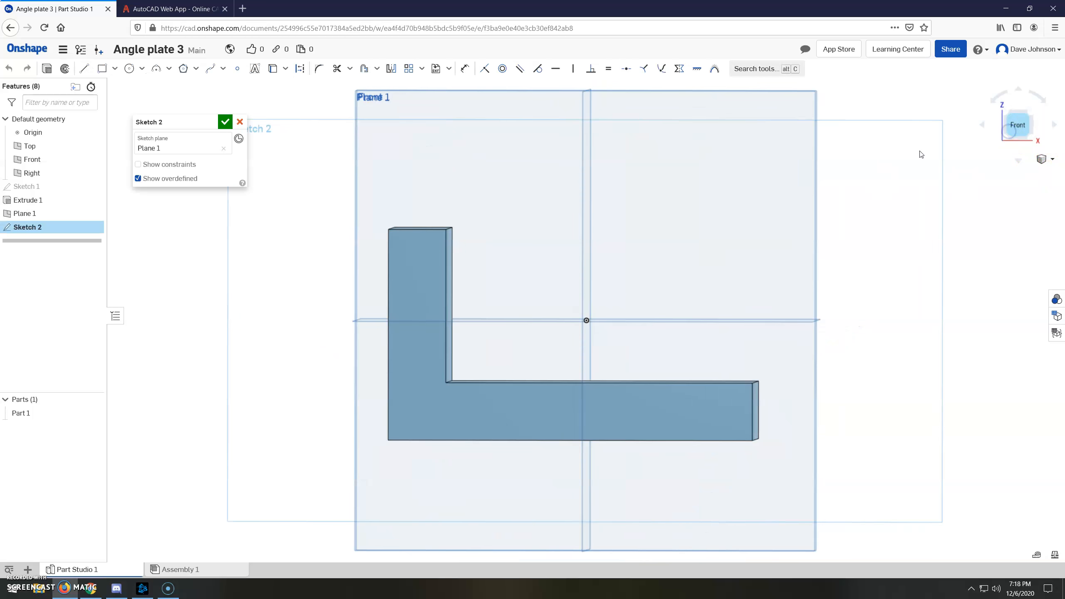
Switch to the AutoCAD drawing, examine the ribs' height on the upright and length along the base, and clear the line selection.
left_click(170, 9)
scroll(446, 249, "up", 4)
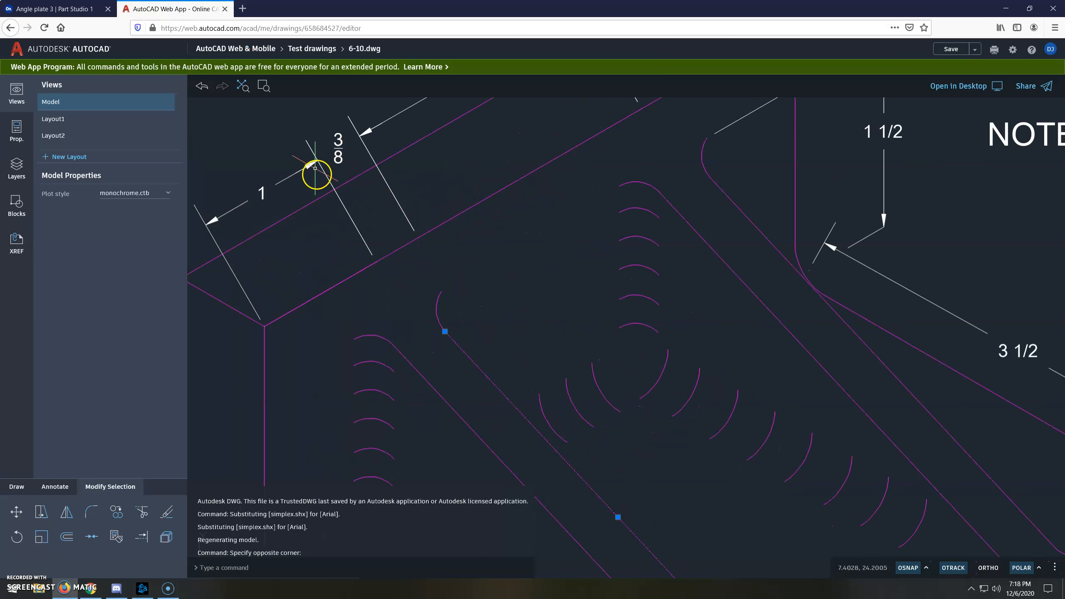
scroll(369, 184, "down", 2)
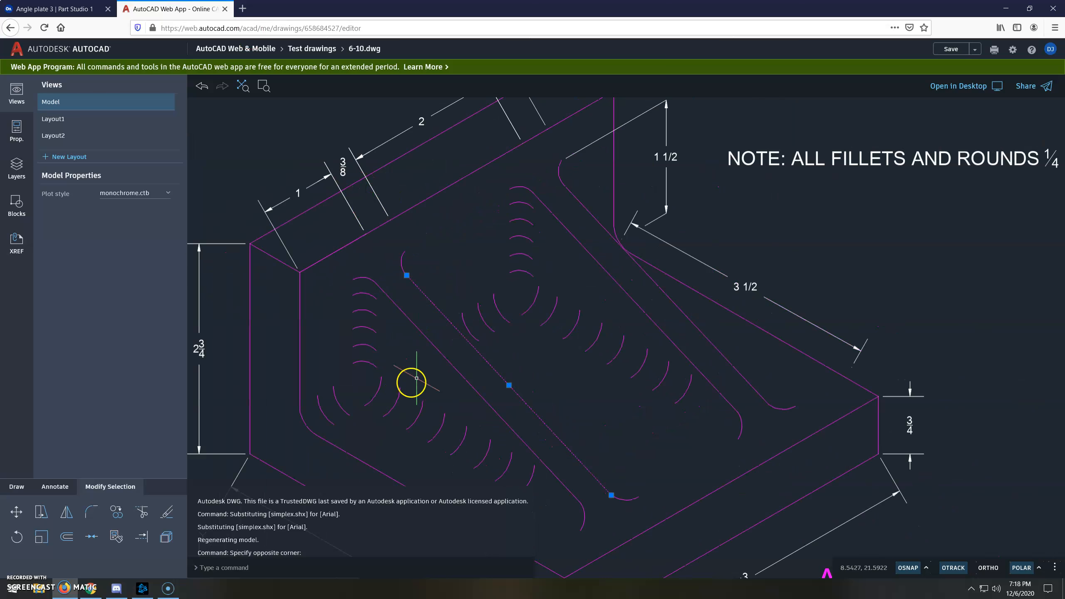
scroll(427, 316, "down", 1)
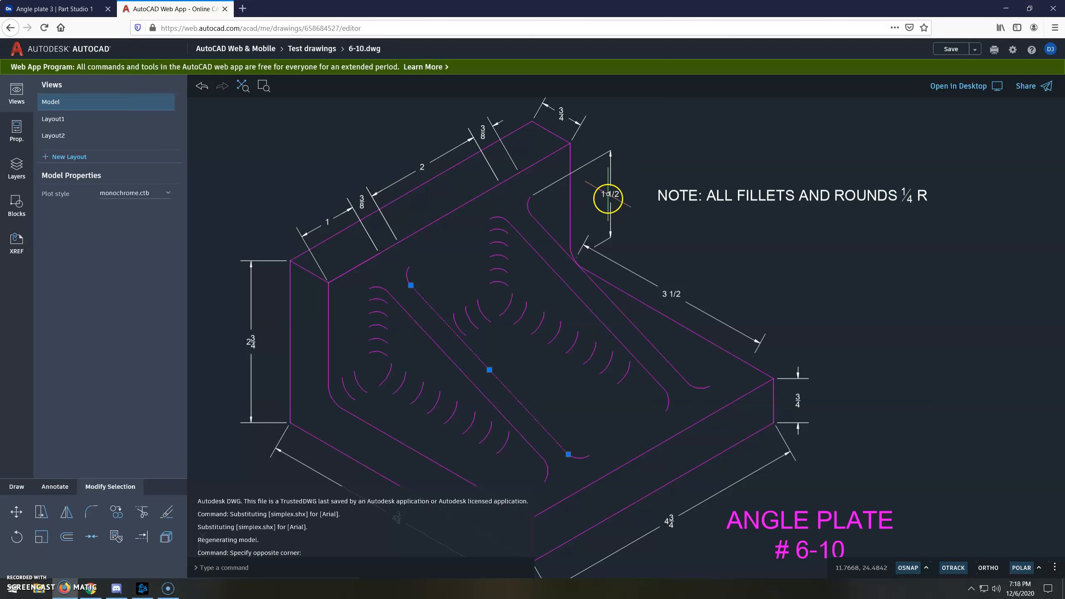
scroll(528, 199, "up", 3)
middle_click_drag(634, 216, 597, 240)
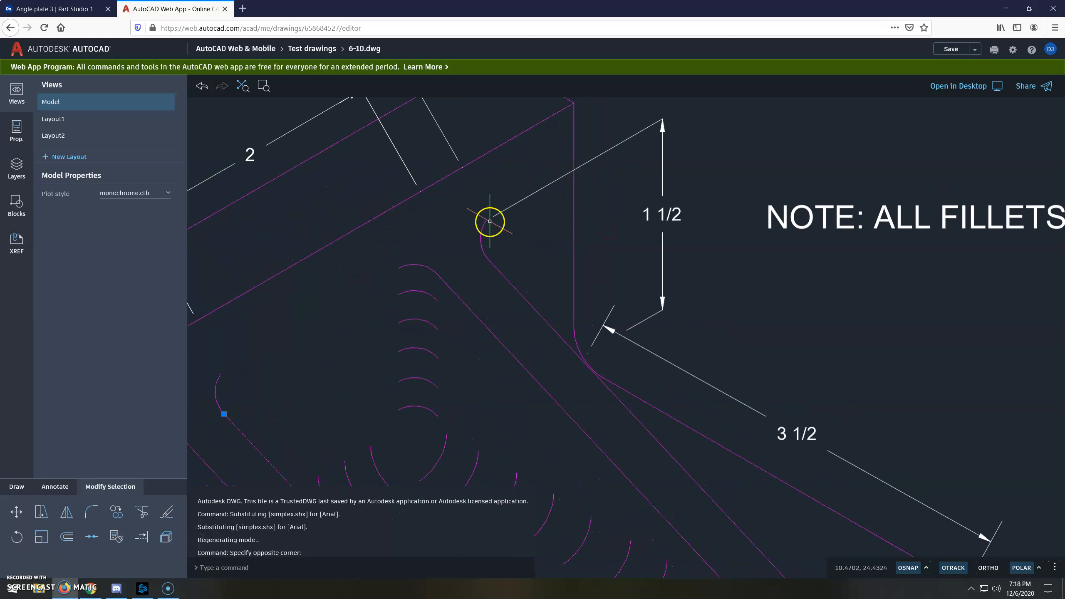
scroll(573, 337, "down", 2)
scroll(573, 337, "down", 3)
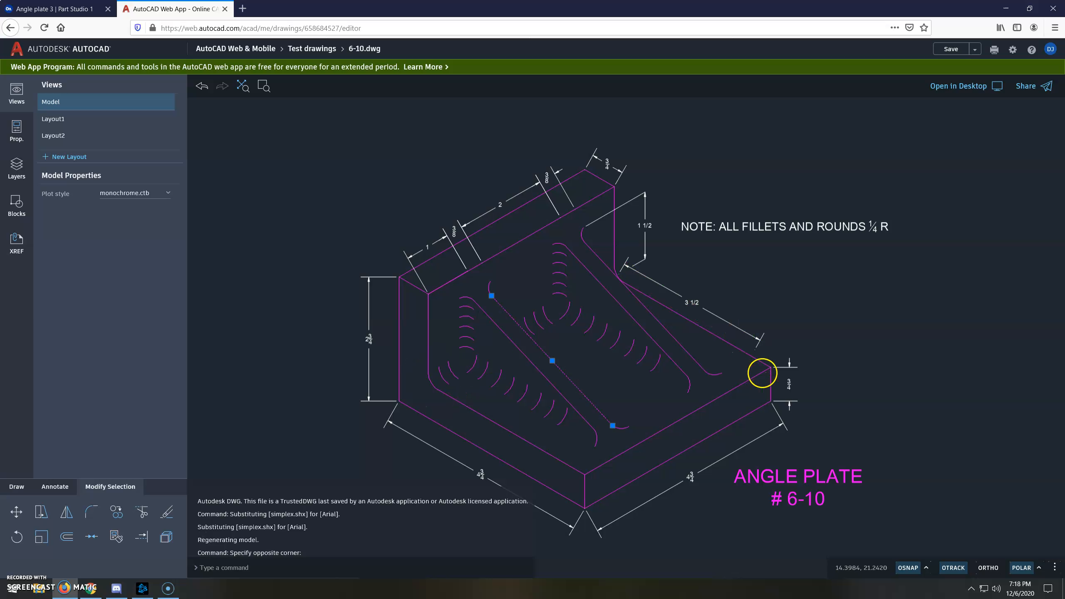
scroll(762, 371, "up", 3)
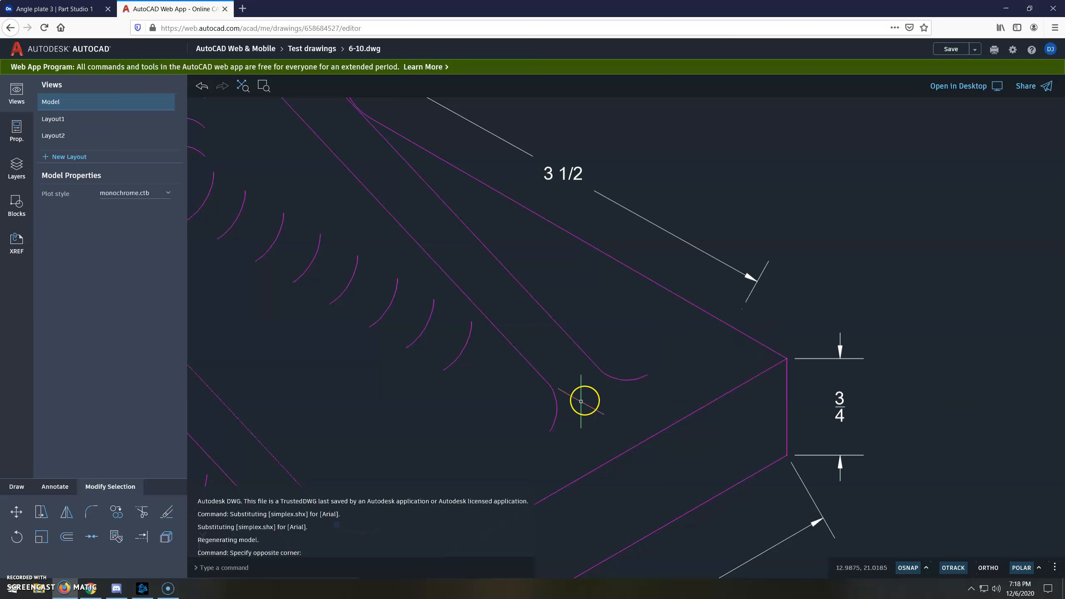
scroll(610, 369, "down", 4)
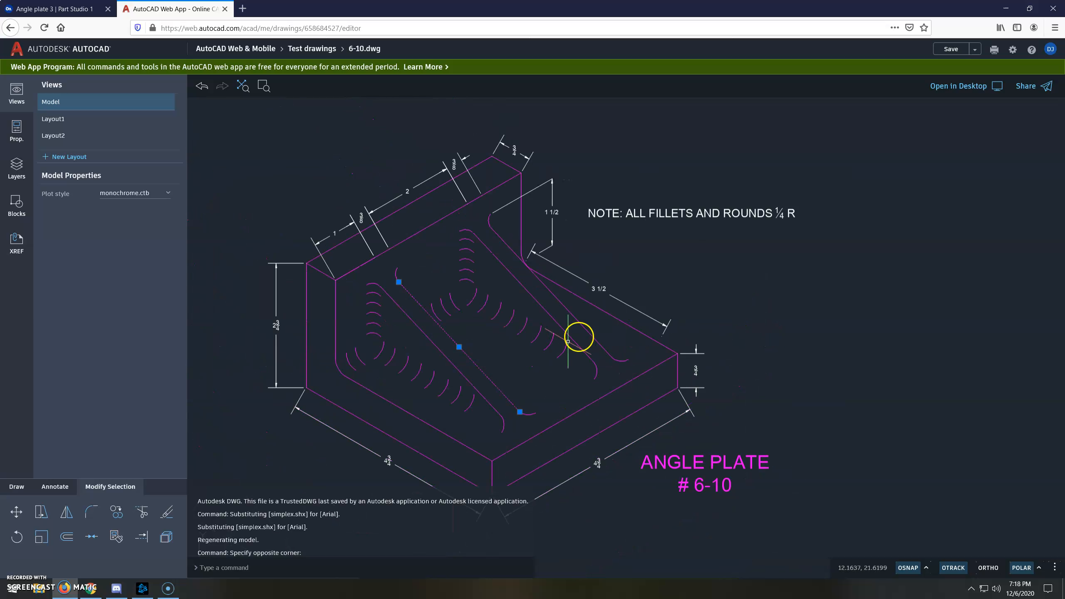
scroll(480, 342, "up", 1)
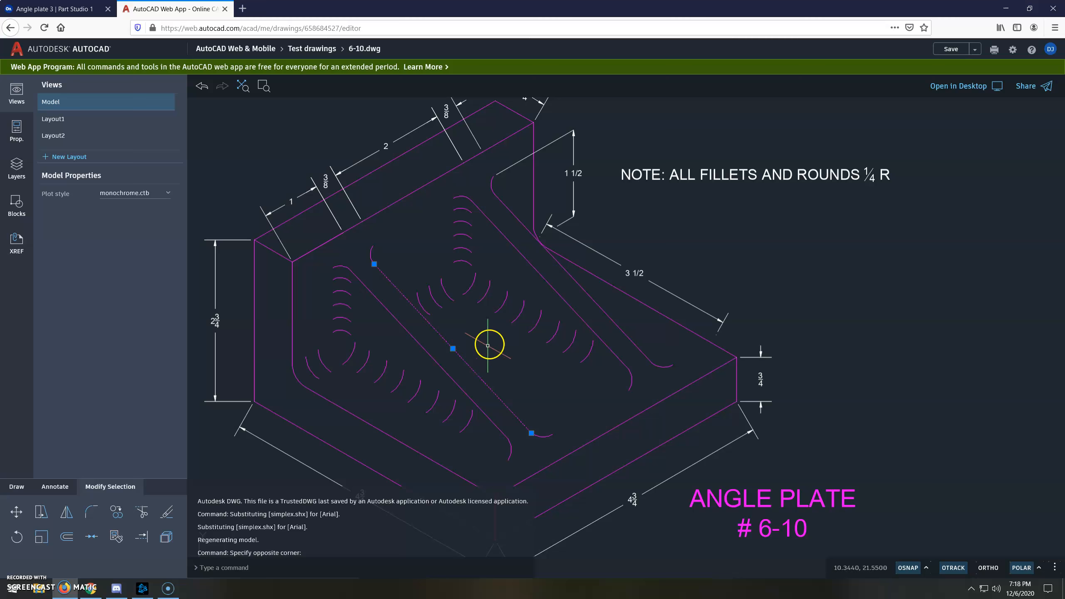
left_click(488, 336)
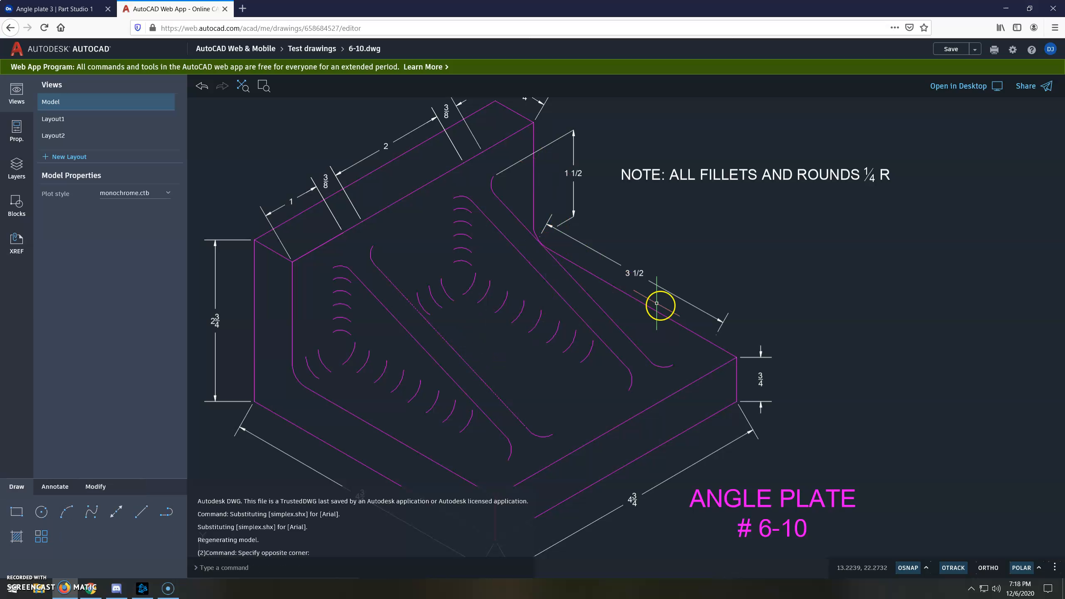
Return to Onshape and project the L profile's inner vertical and horizontal edges into the sketch on the offset plane.
left_click(81, 9)
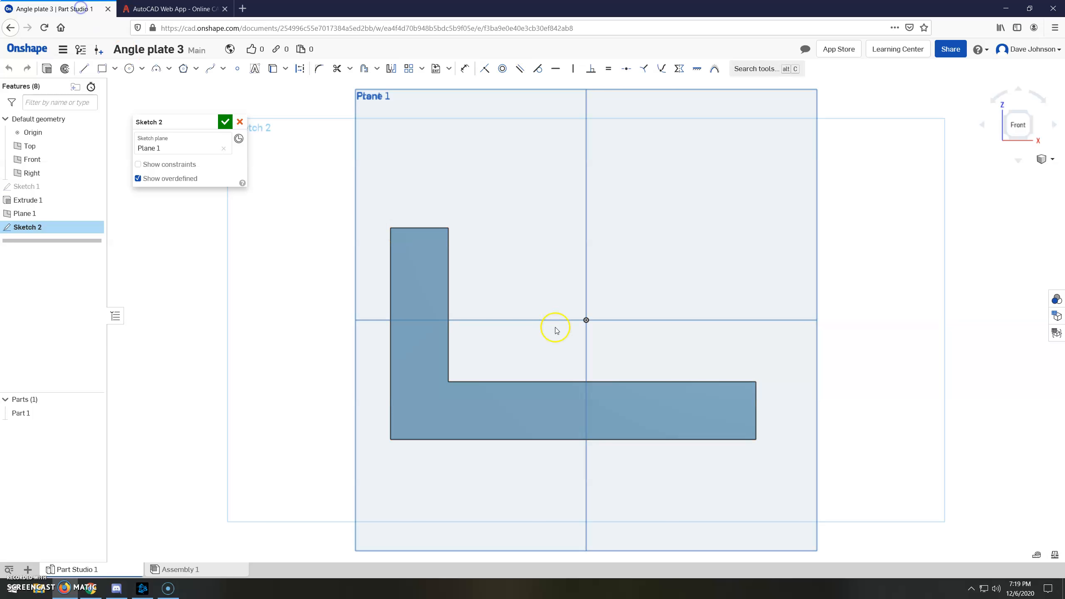
scroll(598, 358, "up", 1)
key("shift+7")
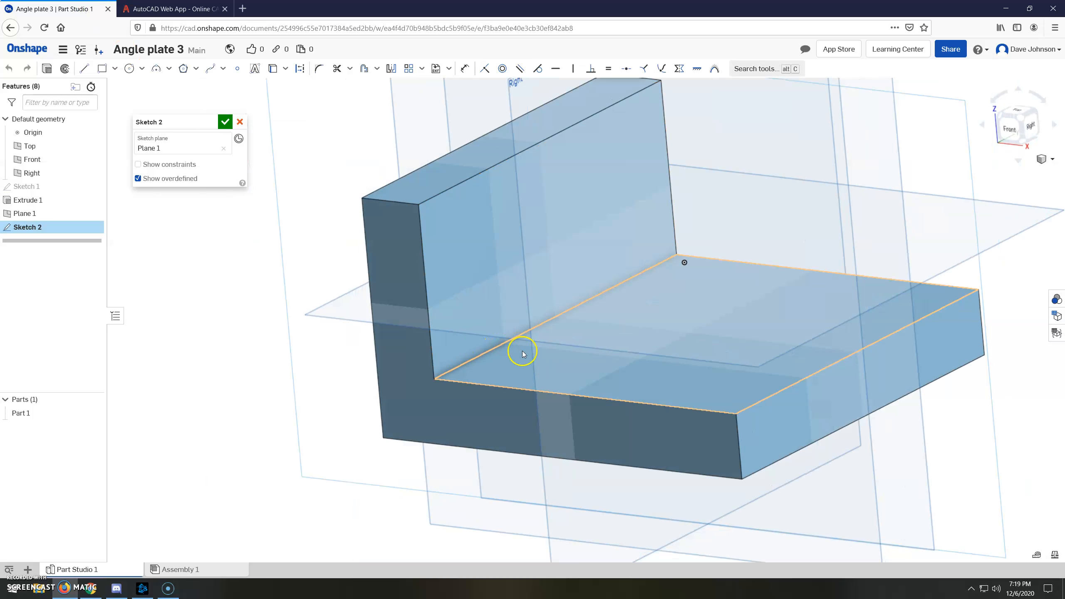
key("n")
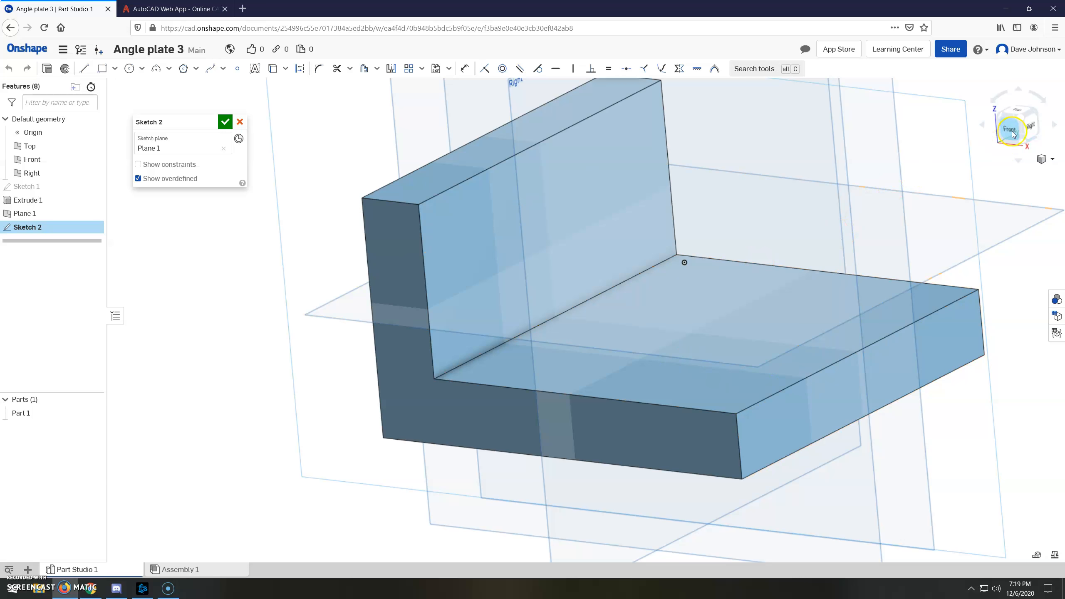
scroll(620, 373, "up", 2)
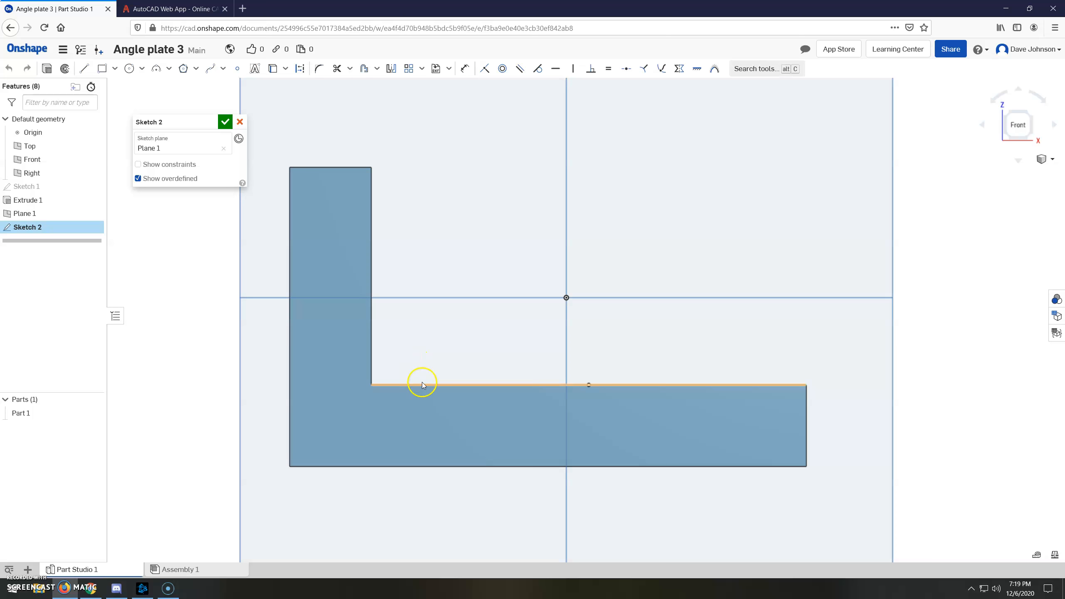
left_click(272, 70)
left_click(371, 228)
left_click(455, 384)
right_click_drag(600, 220, 579, 244)
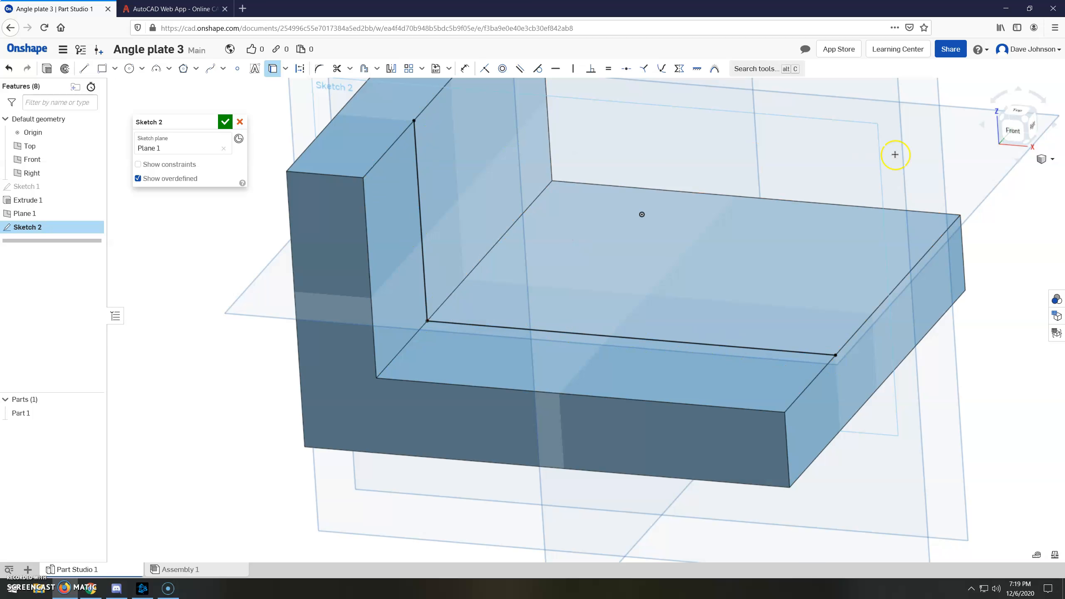
left_click(1011, 136)
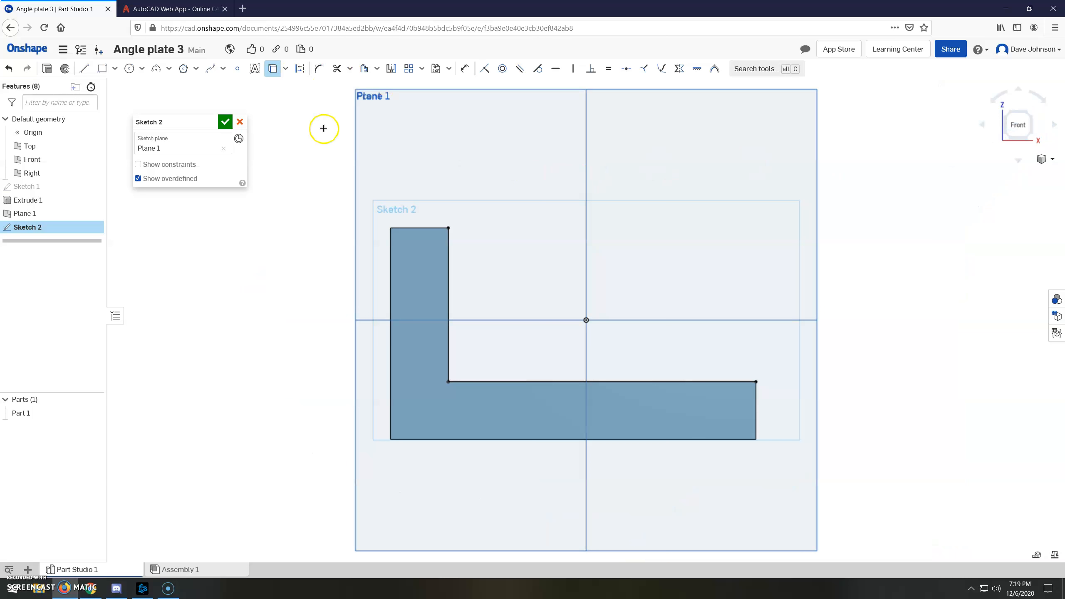
Sketch a sloping line about 2.04 in long from the projected vertical edge down to the projected horizontal edge.
left_click(84, 69)
left_click(447, 256)
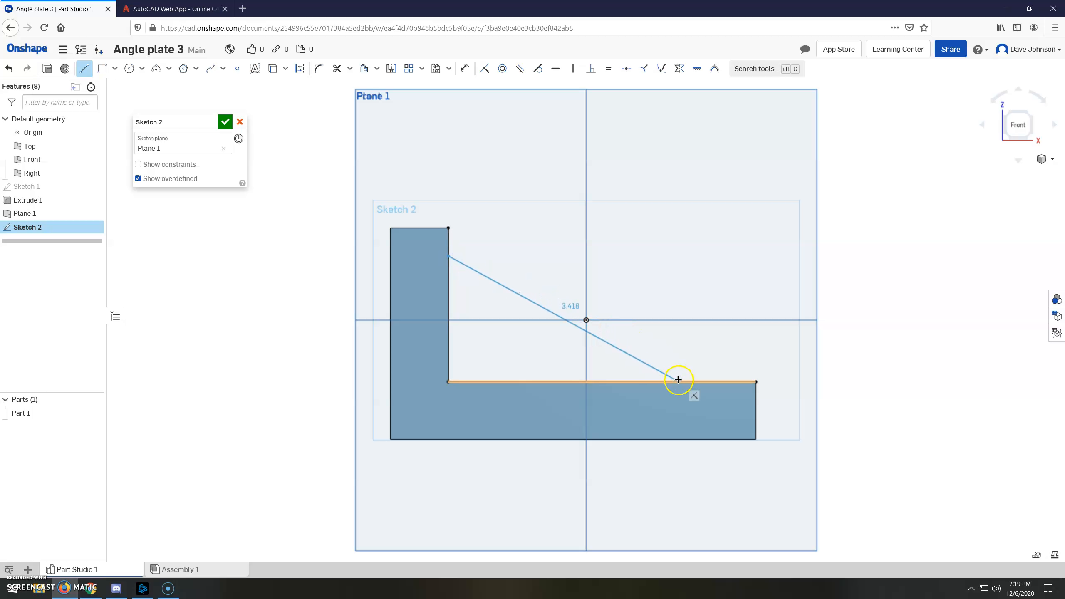
left_click(542, 382)
key("Escape")
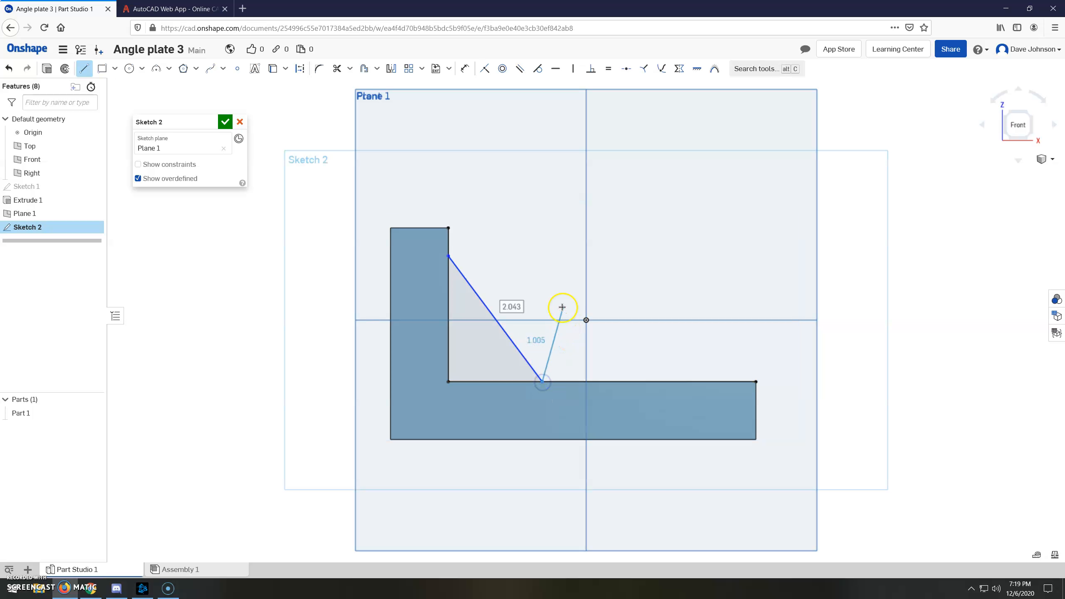
Dimension the sloping line's upper end 1.5 in above the projected horizontal edge.
scroll(510, 329, "down", 2)
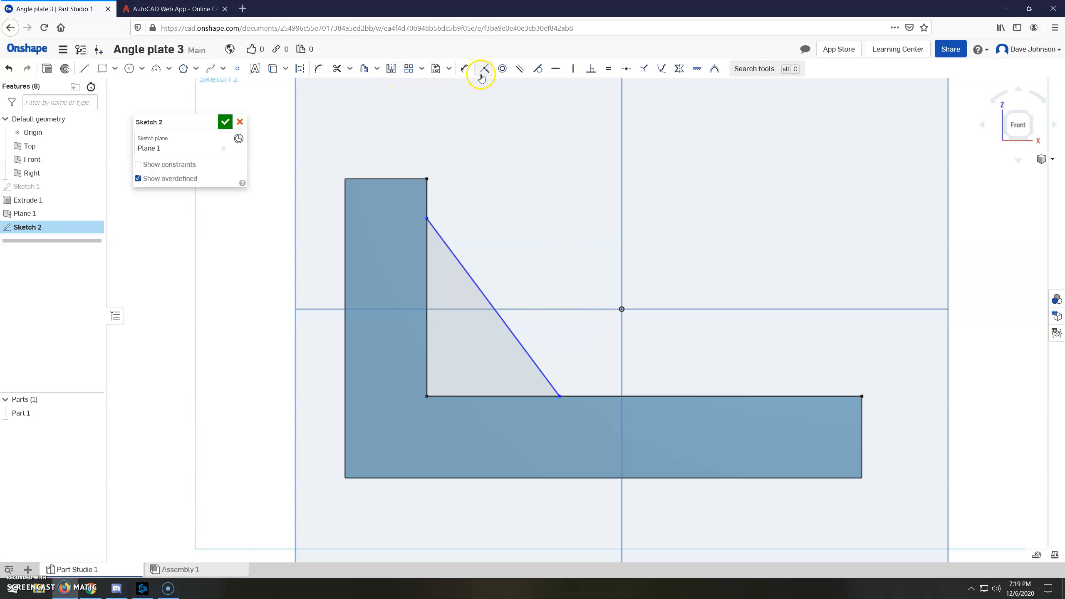
left_click(464, 71)
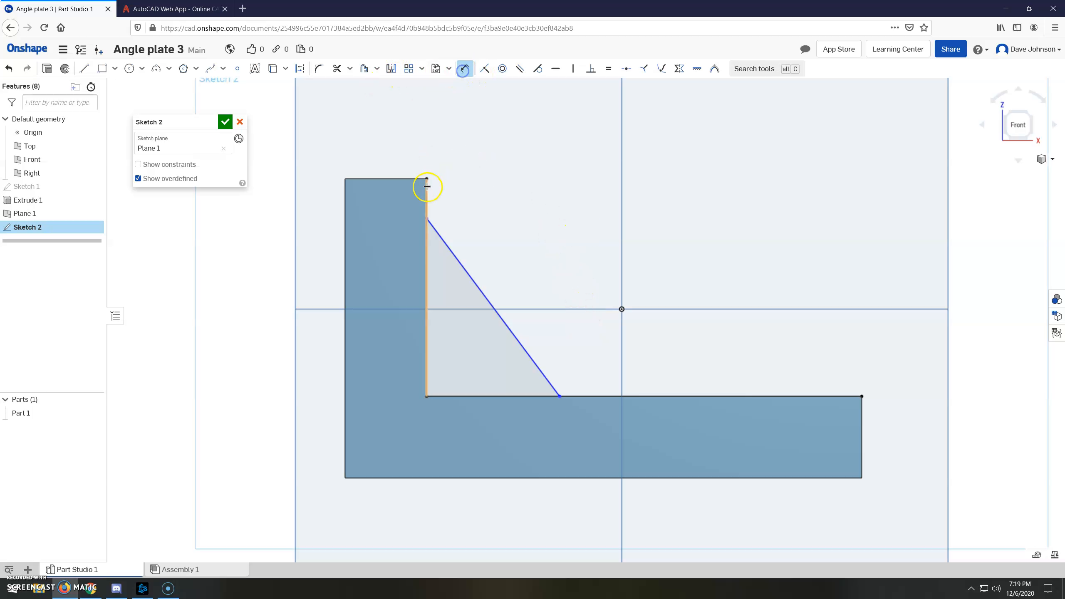
left_click(459, 398)
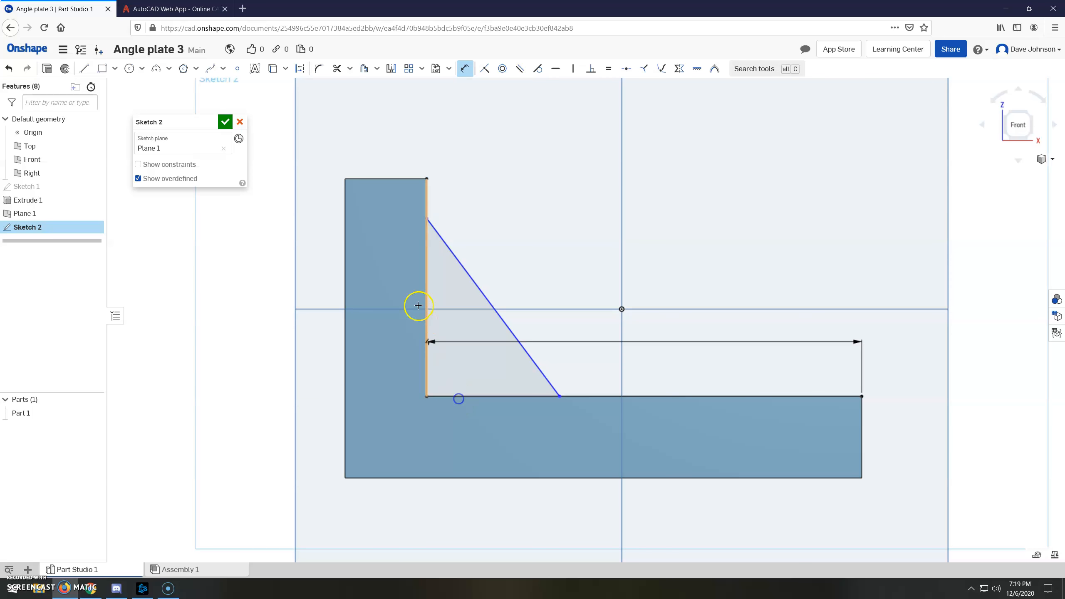
left_click(425, 218)
left_click(365, 250)
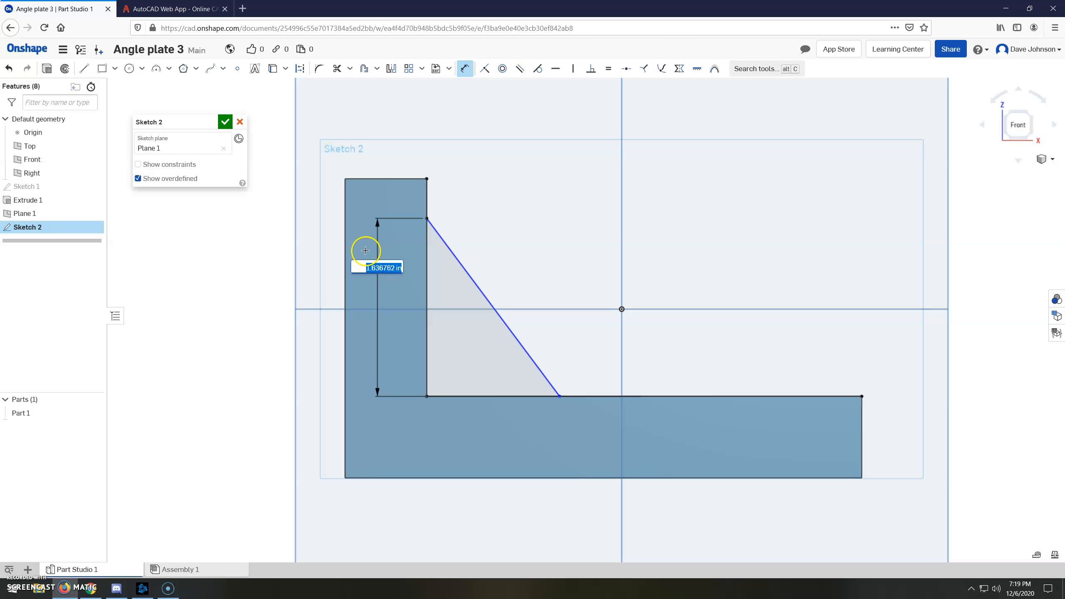
key("Return")
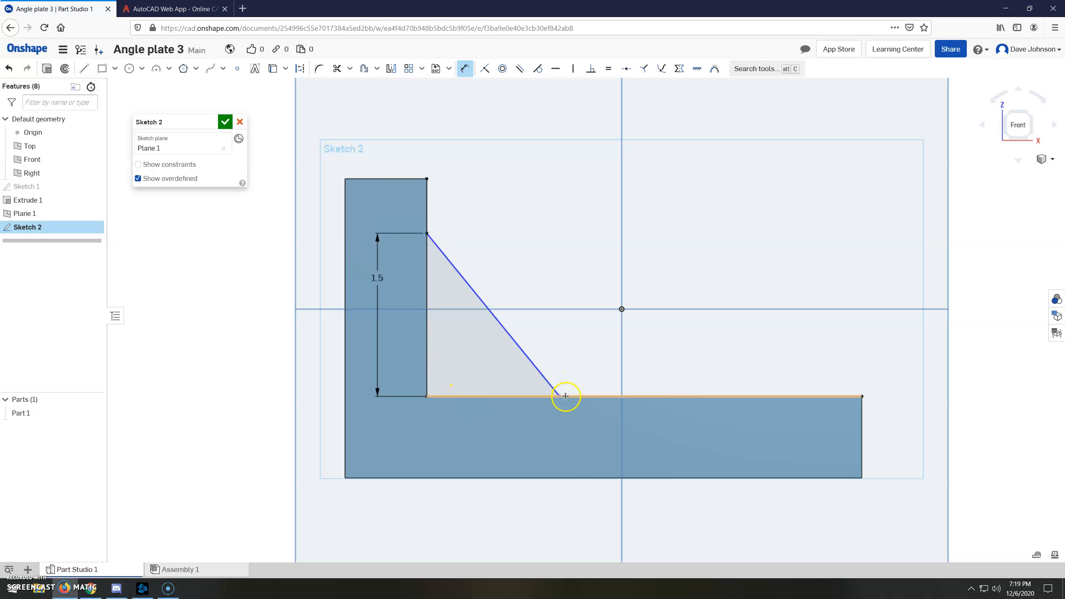
Dimension the sloping line's lower end 3.5 in from the projected vertical edge and finish the sketch.
left_click(426, 349)
left_click(453, 444)
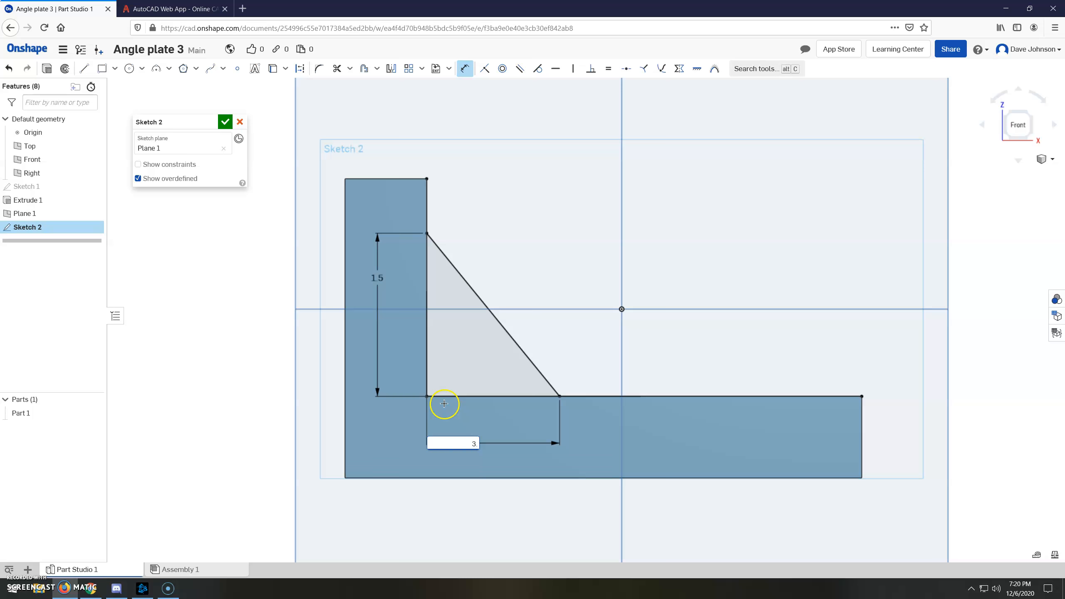
key("Return")
mouse_move(683, 281)
right_mouse_down()
mouse_move(625, 302)
mouse_move(623, 278)
right_mouse_up()
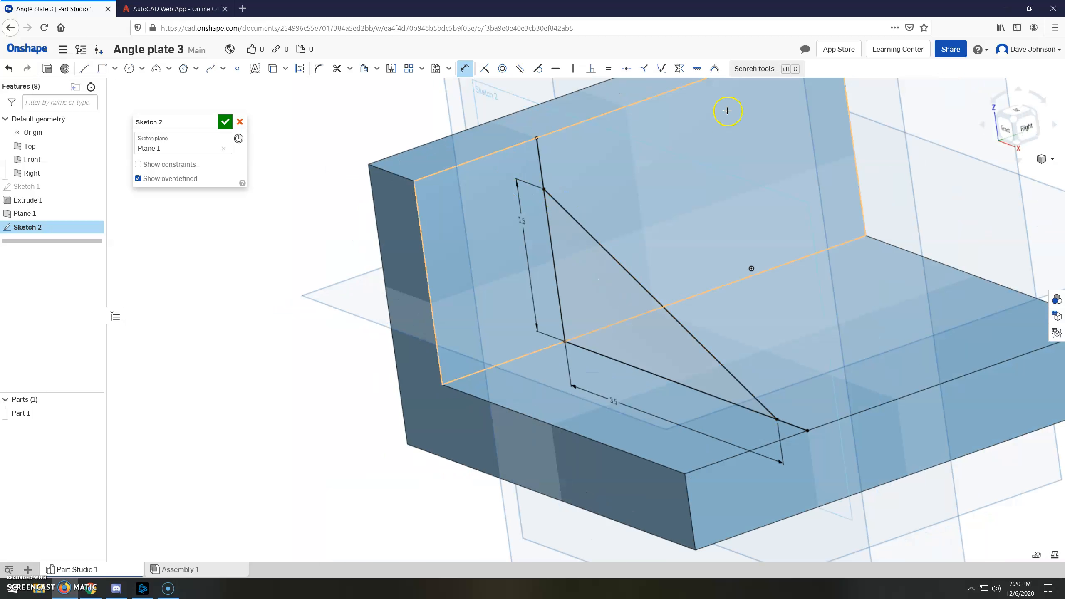
left_click(226, 122)
Start a blind extrusion of the triangular rib region, added to Part 1.
right_click_drag(399, 214, 418, 228)
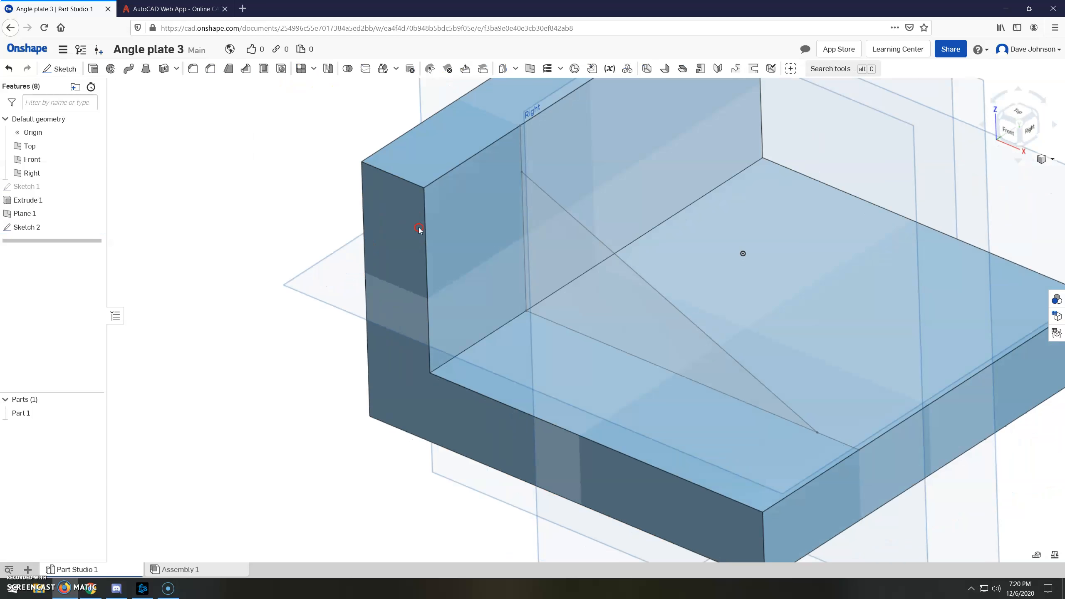
left_click(93, 64)
left_click(639, 303)
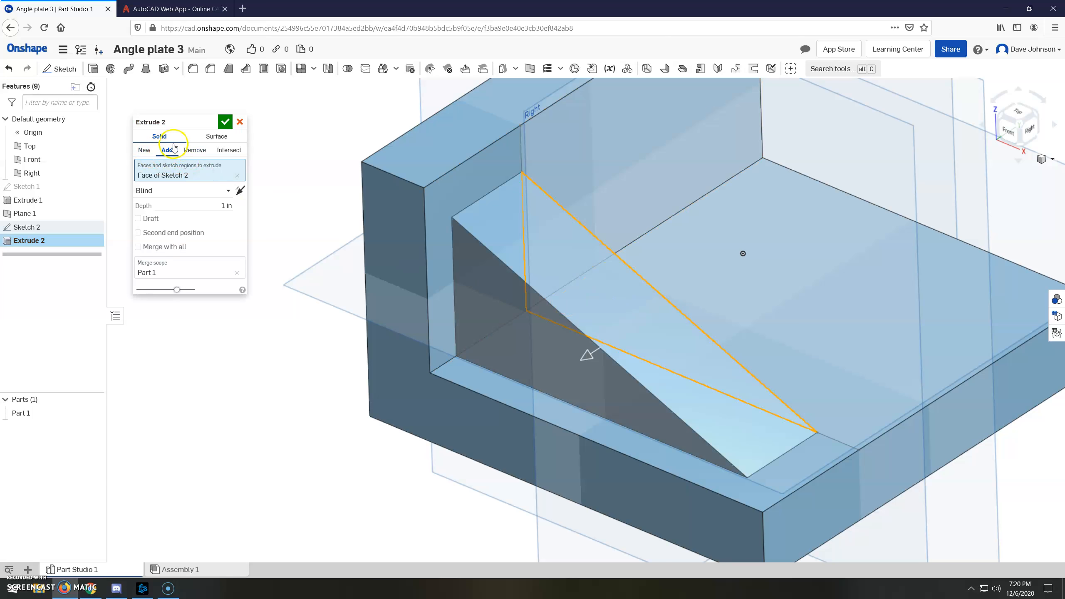
right_click_drag(553, 210, 520, 219)
scroll(524, 170, "up", 3)
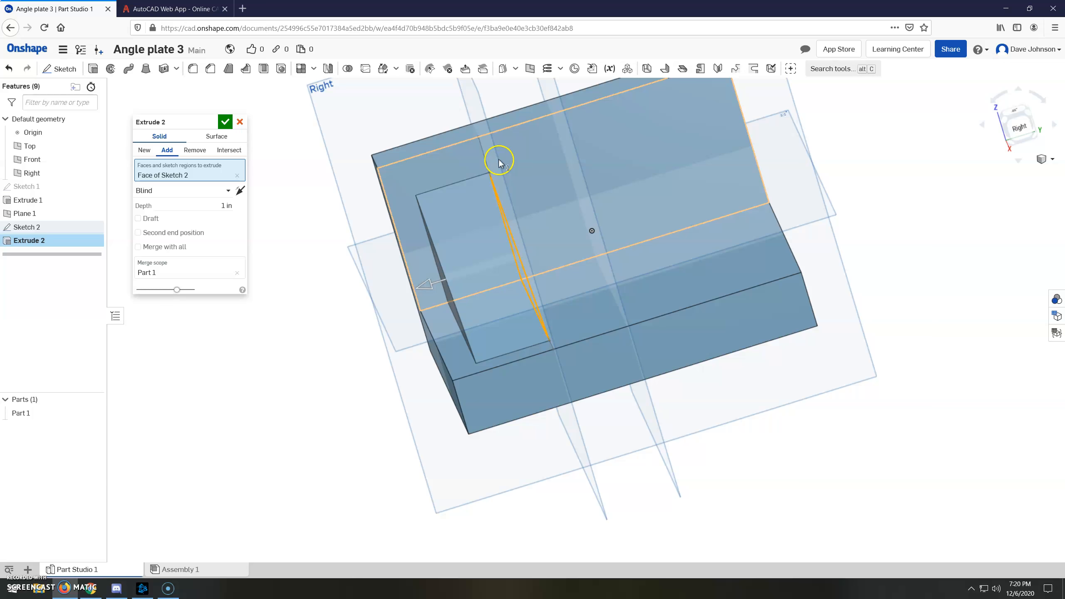
Switch to the AutoCAD drawing, examine the ribs' edges and thickness dimension, and clear the line selection.
left_click(174, 9)
scroll(413, 298, "up", 5)
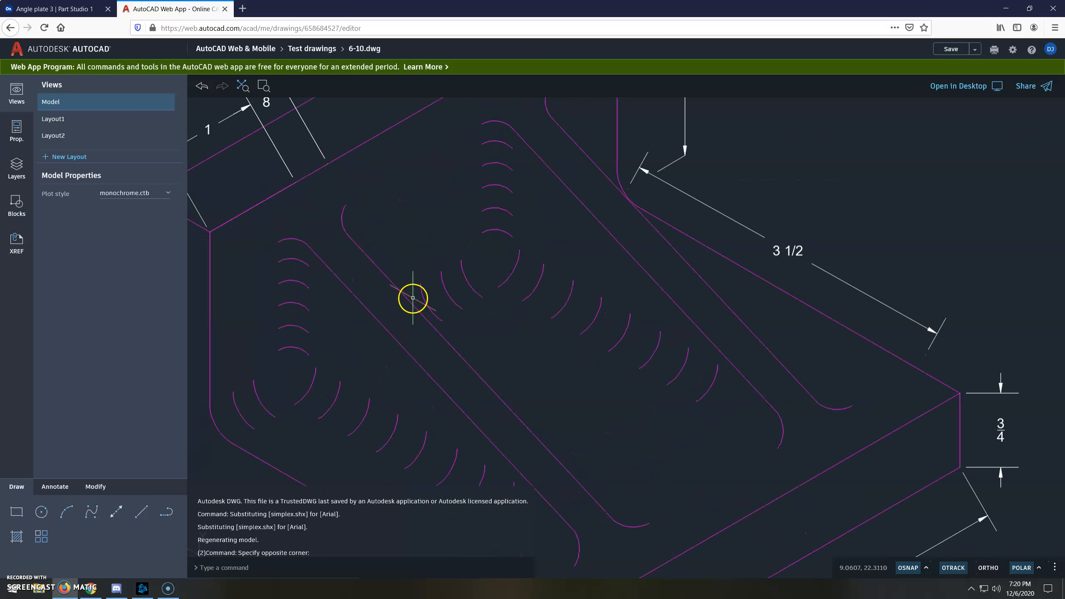
left_click(402, 292)
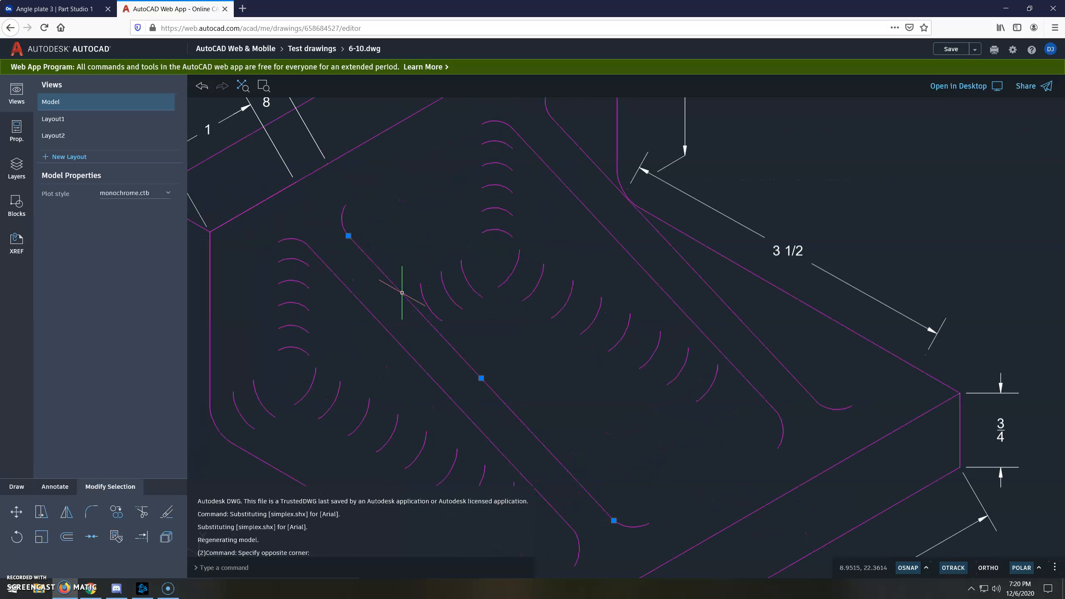
scroll(404, 290, "down", 3)
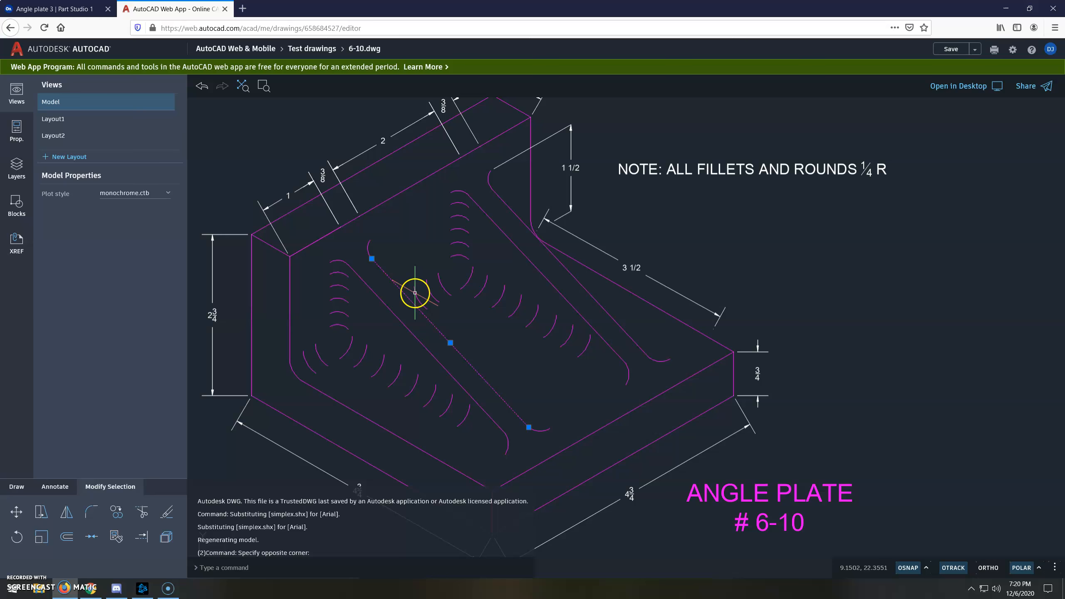
scroll(415, 297, "down", 2)
scroll(418, 298, "up", 1)
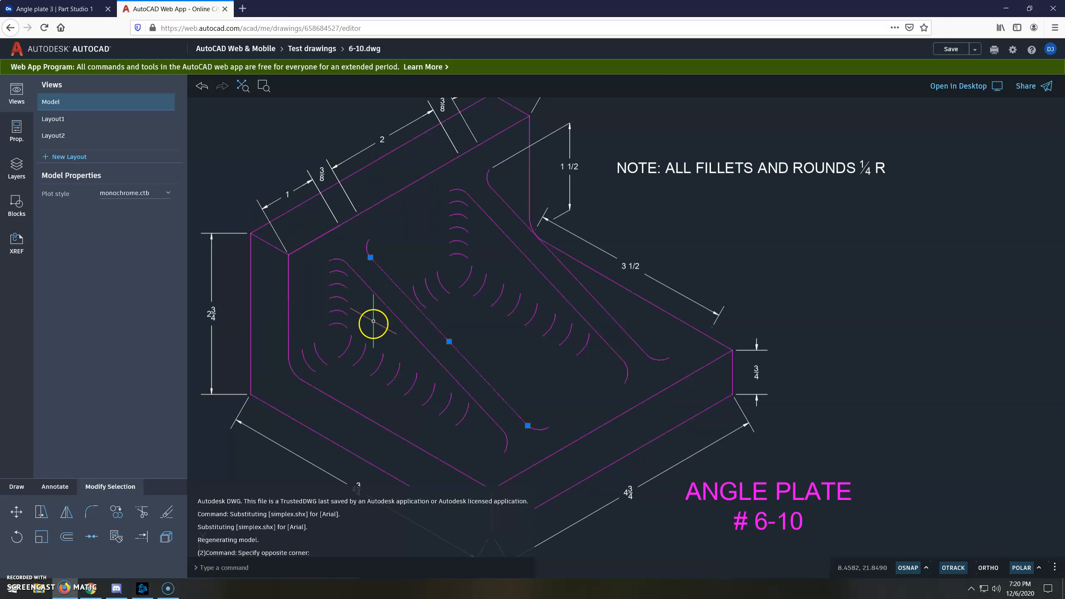
key("Escape")
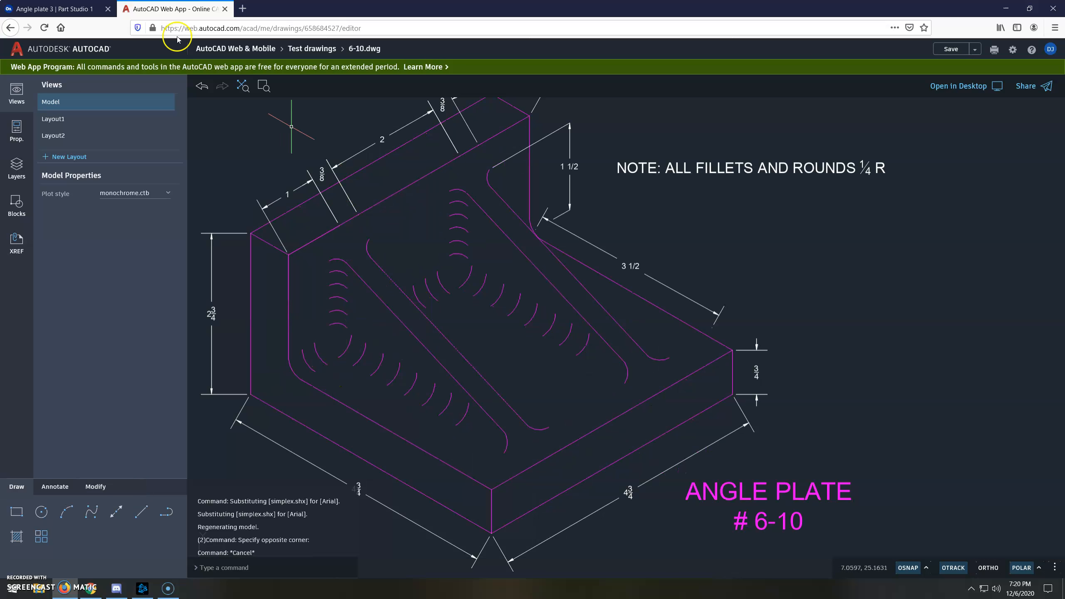
Return to Onshape, set the rib's extrusion depth to 3/8 in and accept the extrusion.
left_click(38, 9)
right_click_drag(476, 205, 492, 208)
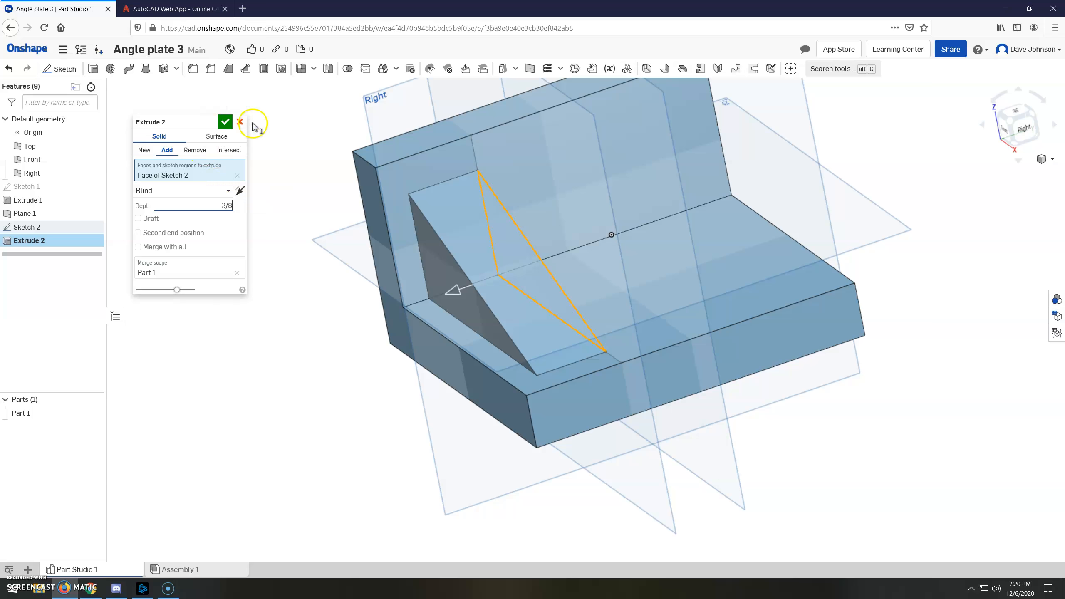
left_click(225, 122)
right_click_drag(570, 235, 524, 282)
middle_click_drag(524, 282, 555, 311)
scroll(555, 311, "down", 4)
scroll(579, 324, "up", 2)
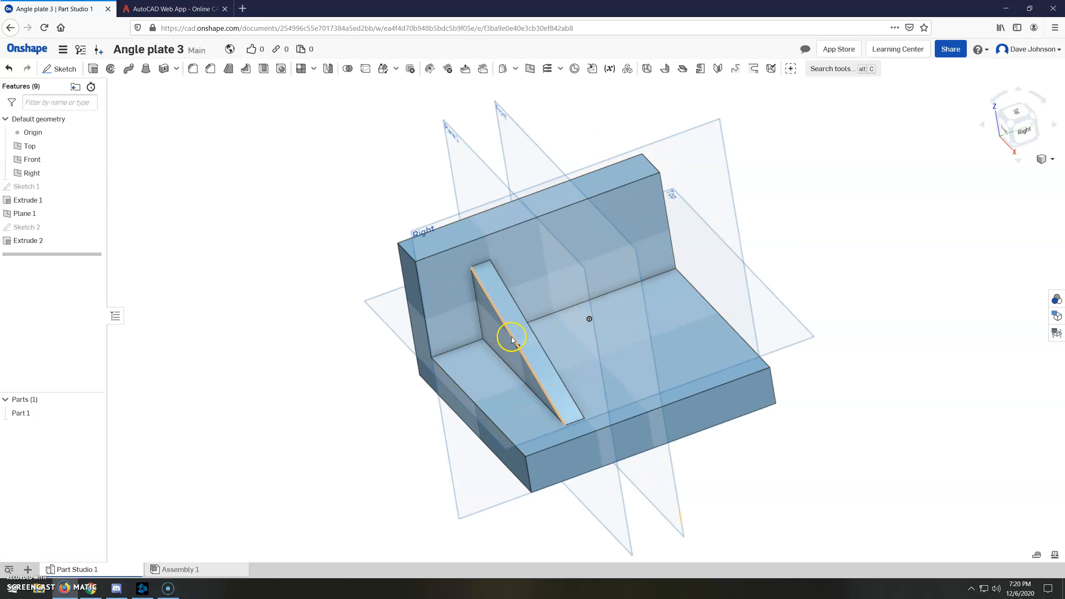
Mirror the rib extrusion across the Front plane with a feature mirror.
right_click_drag(670, 193, 667, 233)
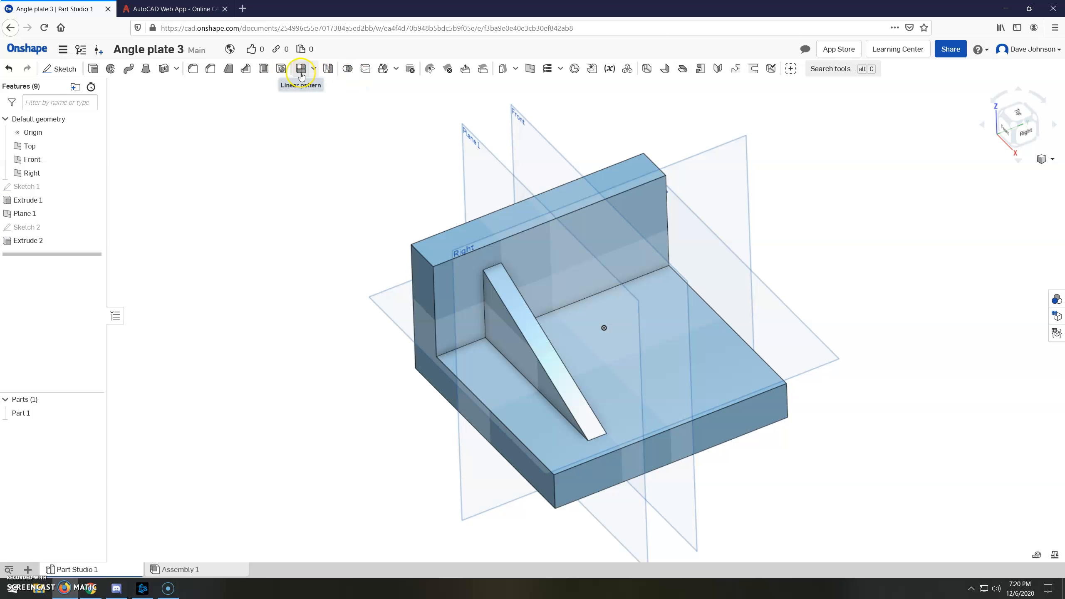
left_click(328, 70)
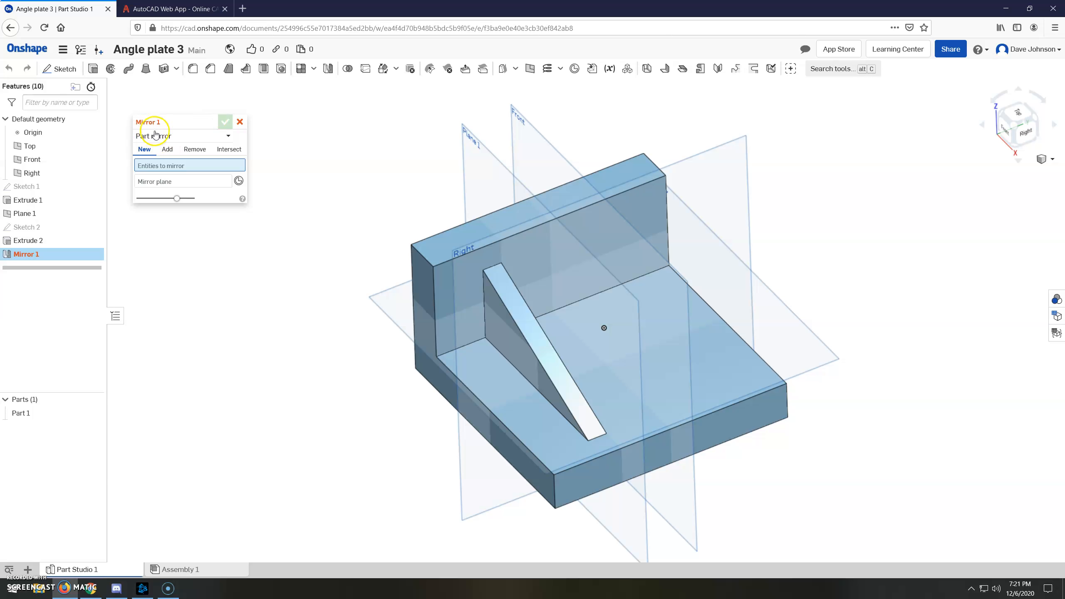
left_click(167, 138)
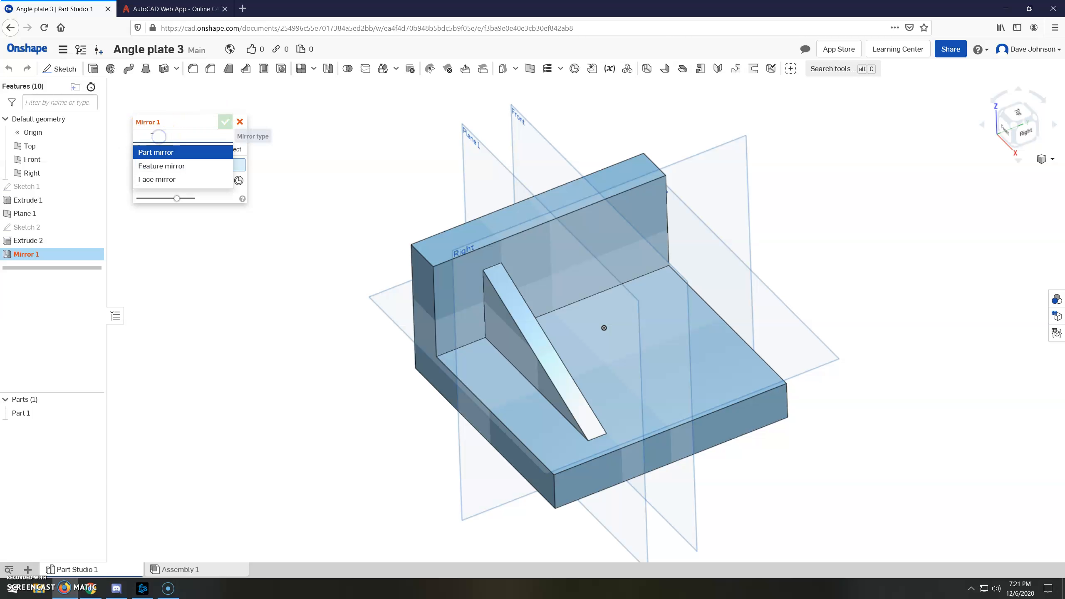
left_click(159, 167)
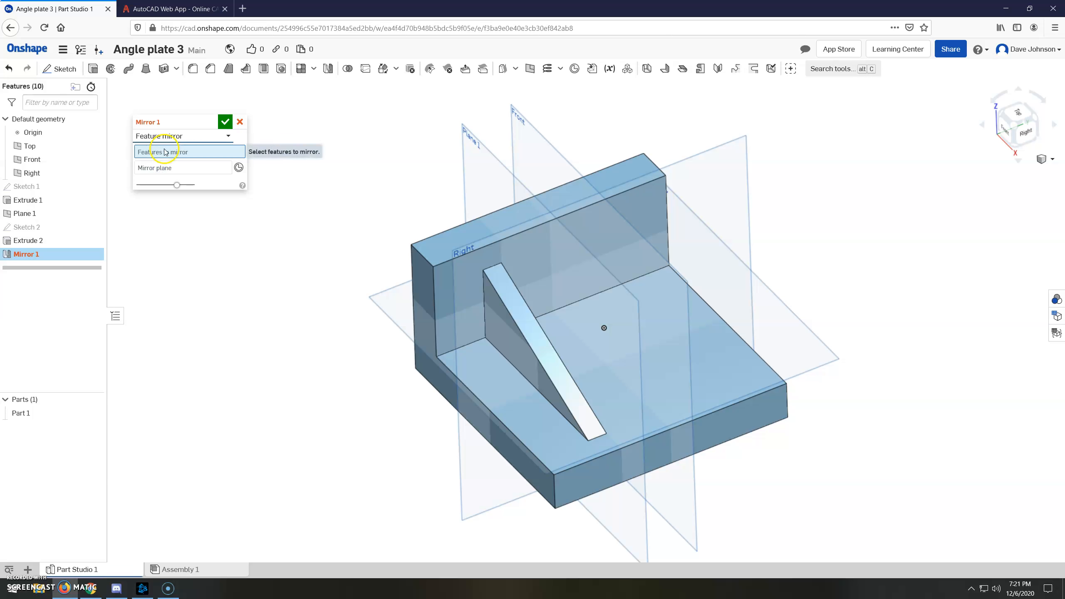
left_click(25, 243)
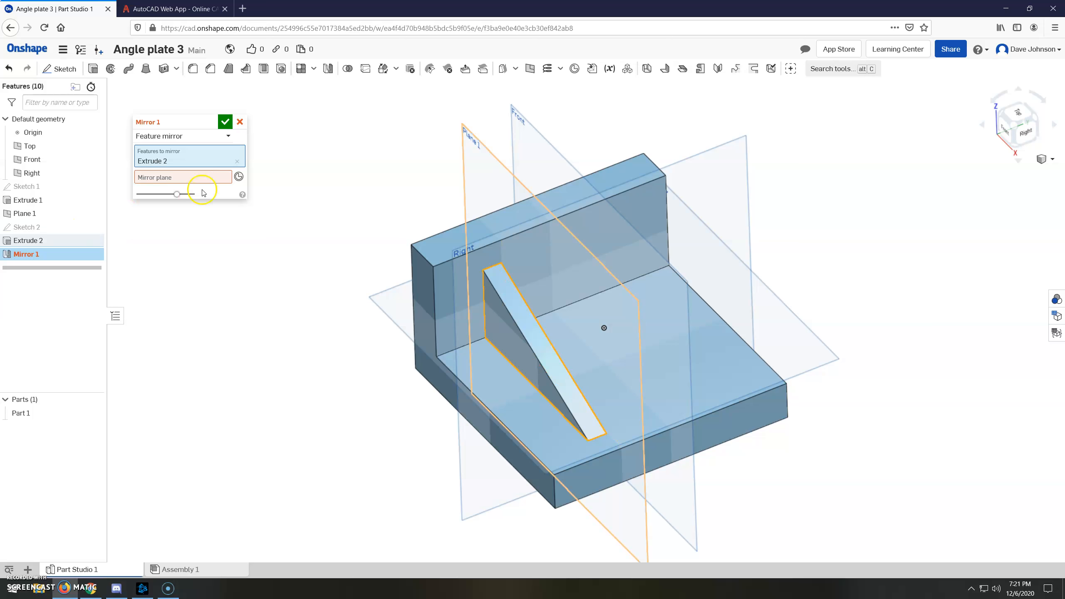
left_click(171, 178)
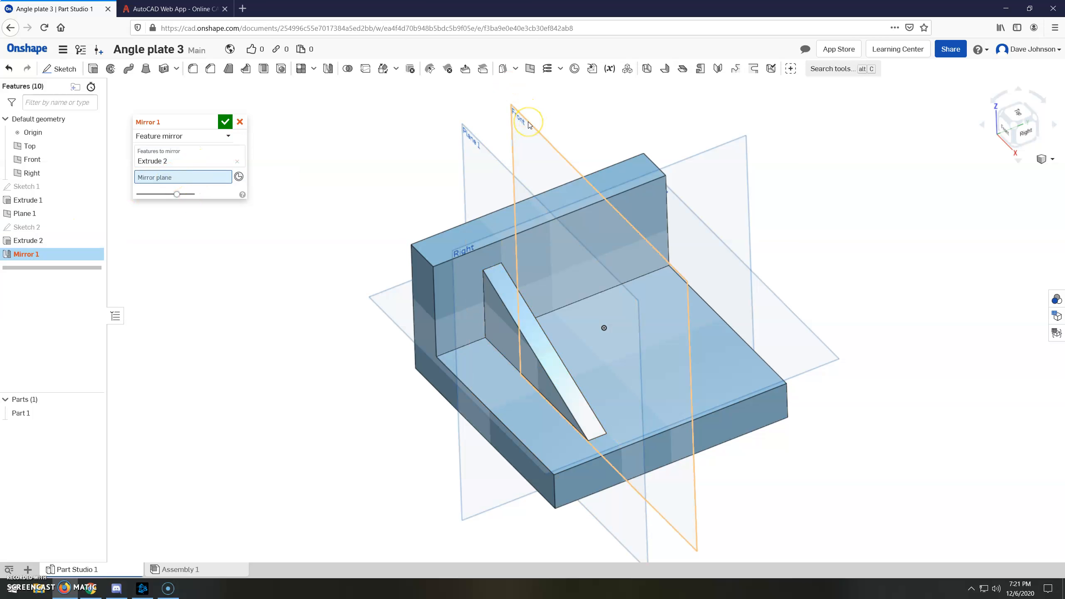
mouse_move(655, 215)
right_mouse_down()
mouse_move(628, 212)
mouse_move(646, 223)
right_mouse_up()
left_click(513, 135)
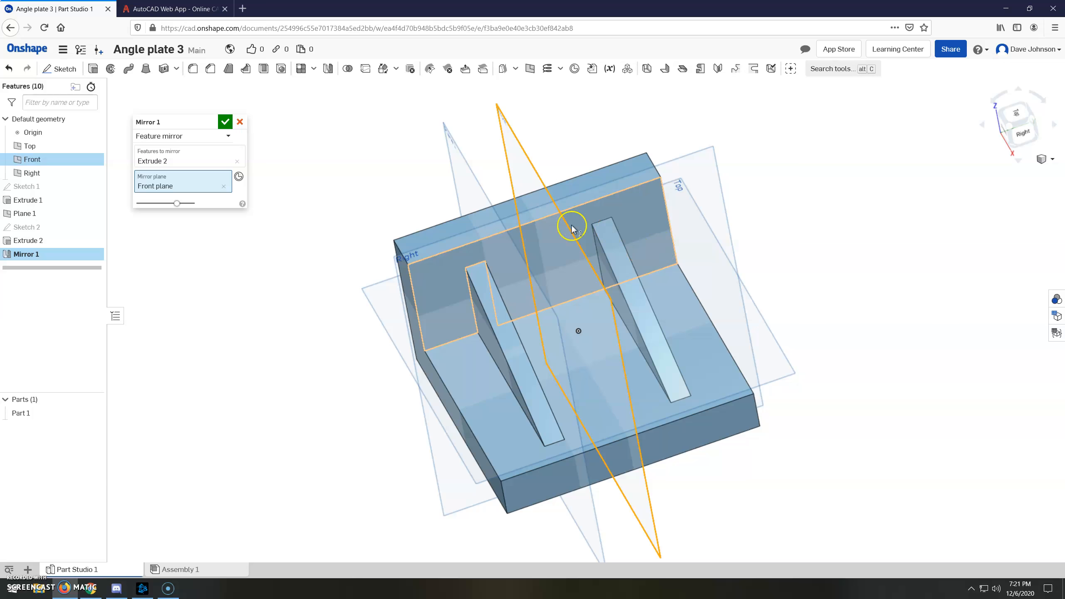
right_click_drag(428, 235, 471, 274)
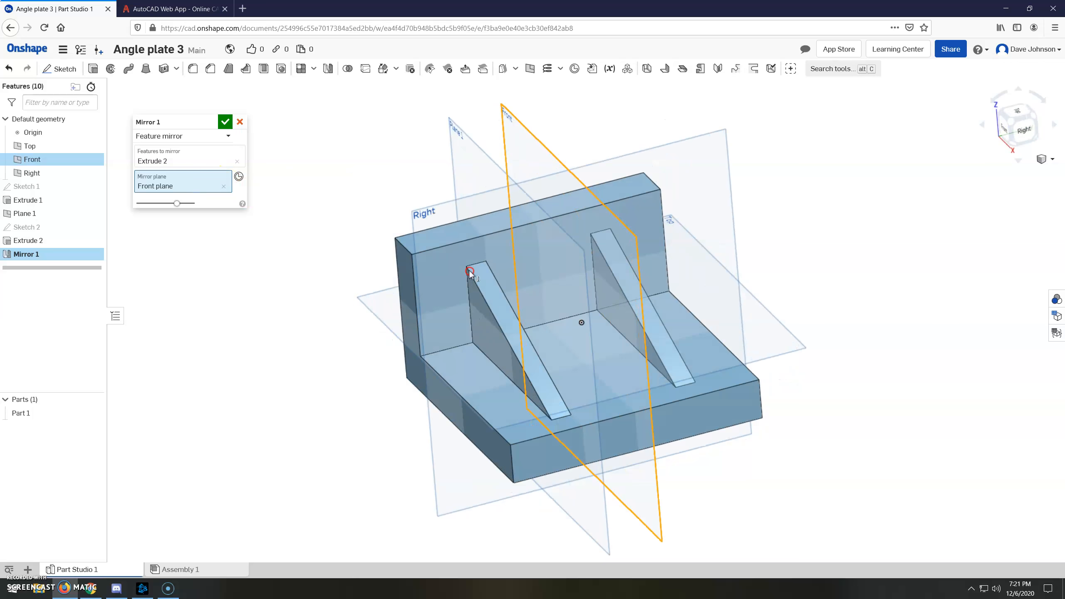
left_click(225, 121)
Start a fillet, and switch to the AutoCAD drawing to read the note on the radius of fillets and rounds.
right_click_drag(398, 223, 413, 232)
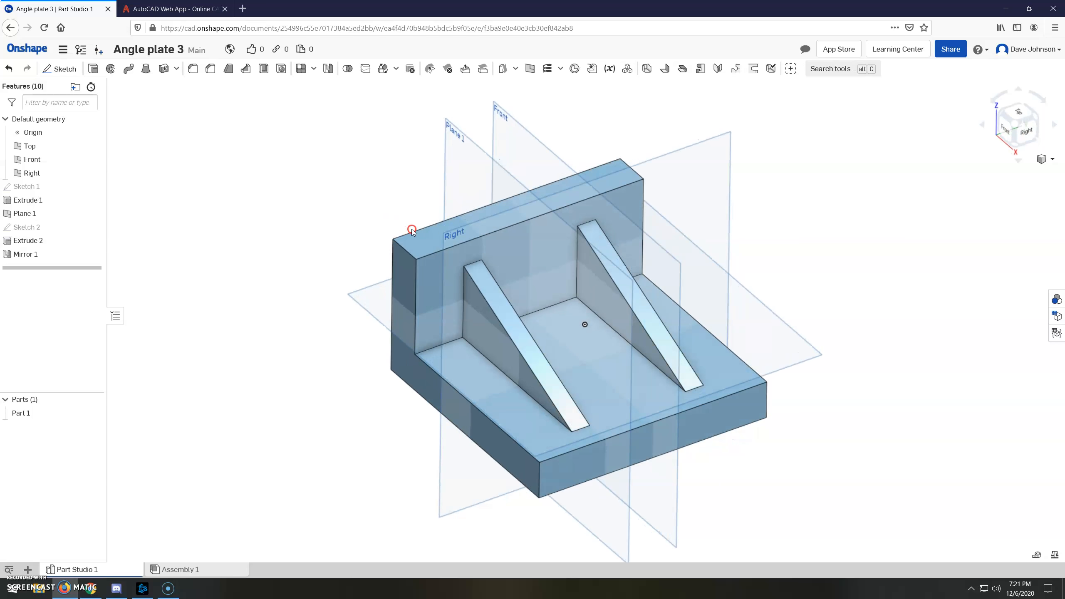
left_click(192, 72)
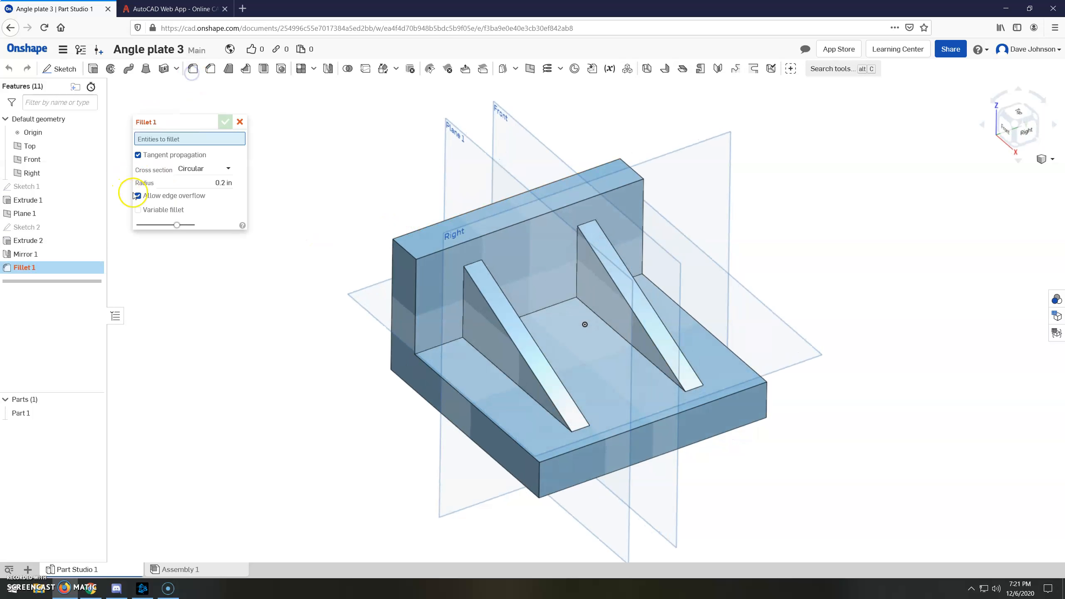
left_click(168, 8)
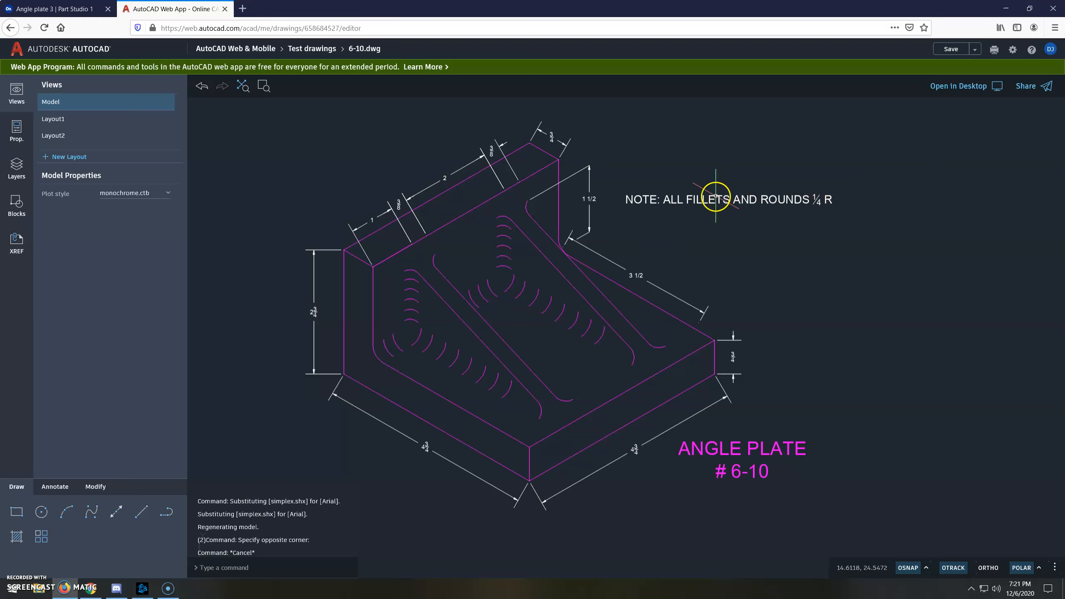
scroll(511, 311, "up", 1)
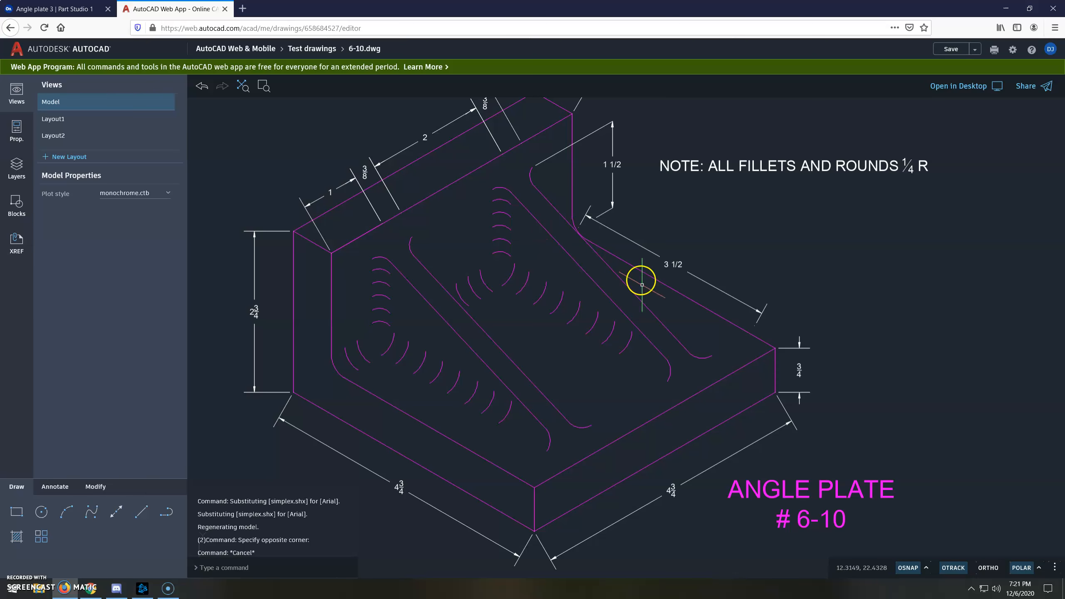
Return to Onshape and fillet the three inside corner edges between the upright wall and base with a 0.25 in radius.
left_click(75, 9)
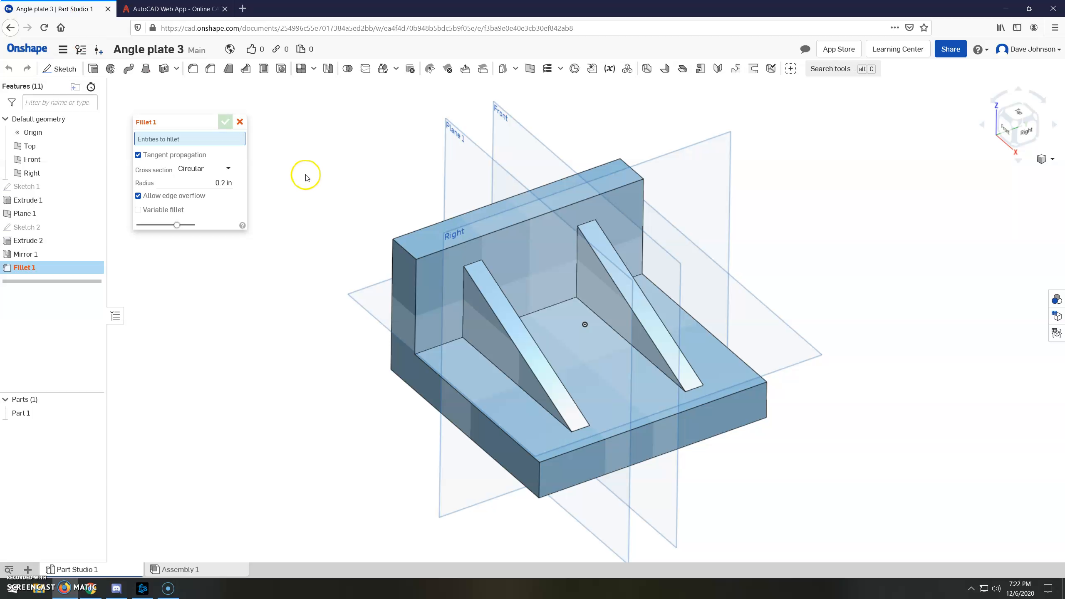
right_click_drag(332, 214, 309, 204)
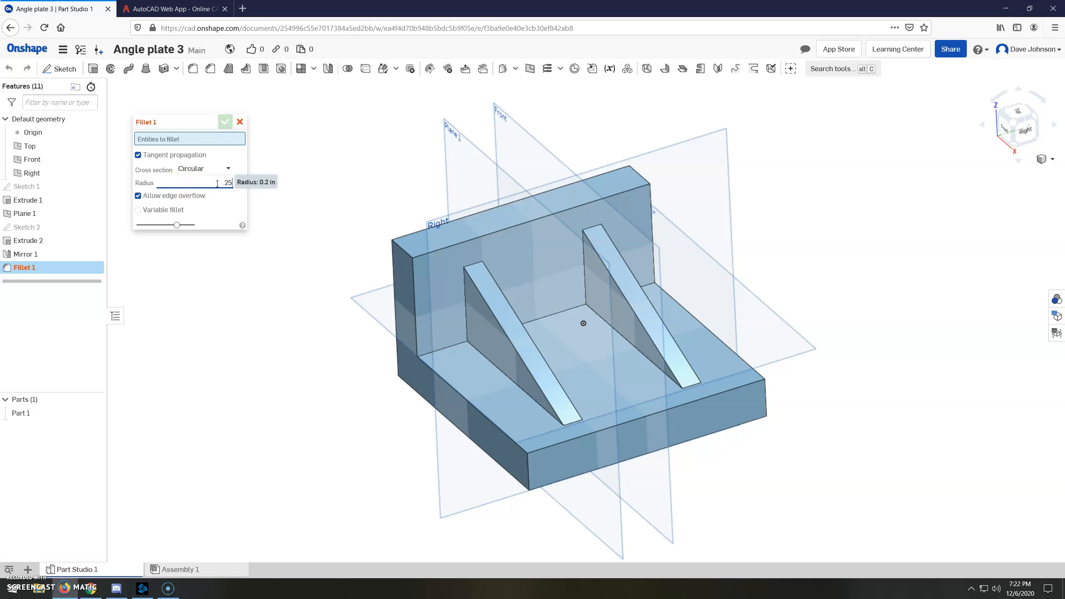
left_click(226, 282)
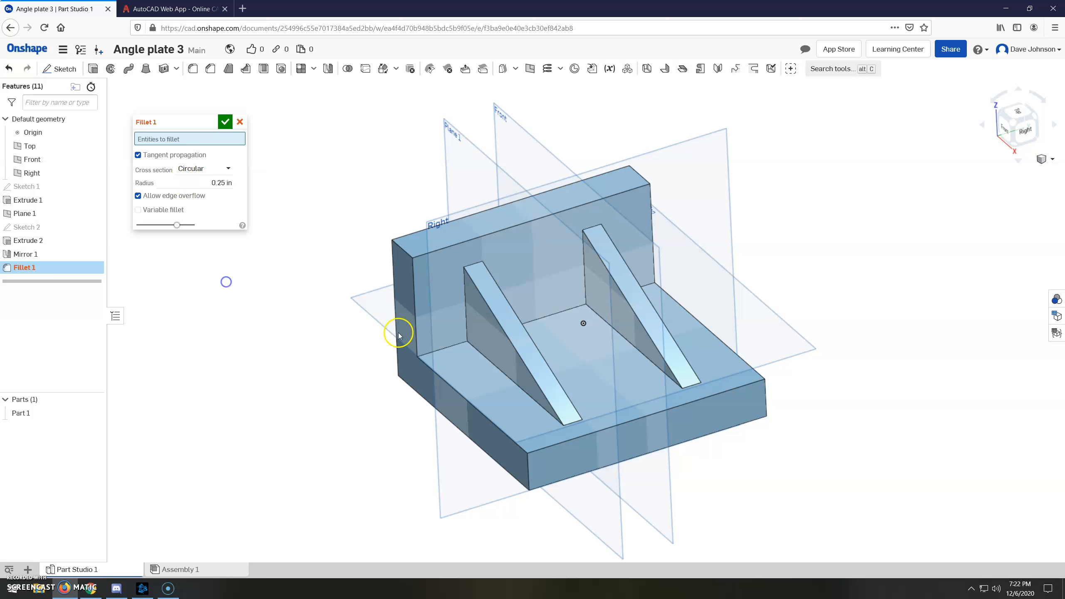
left_click(446, 349)
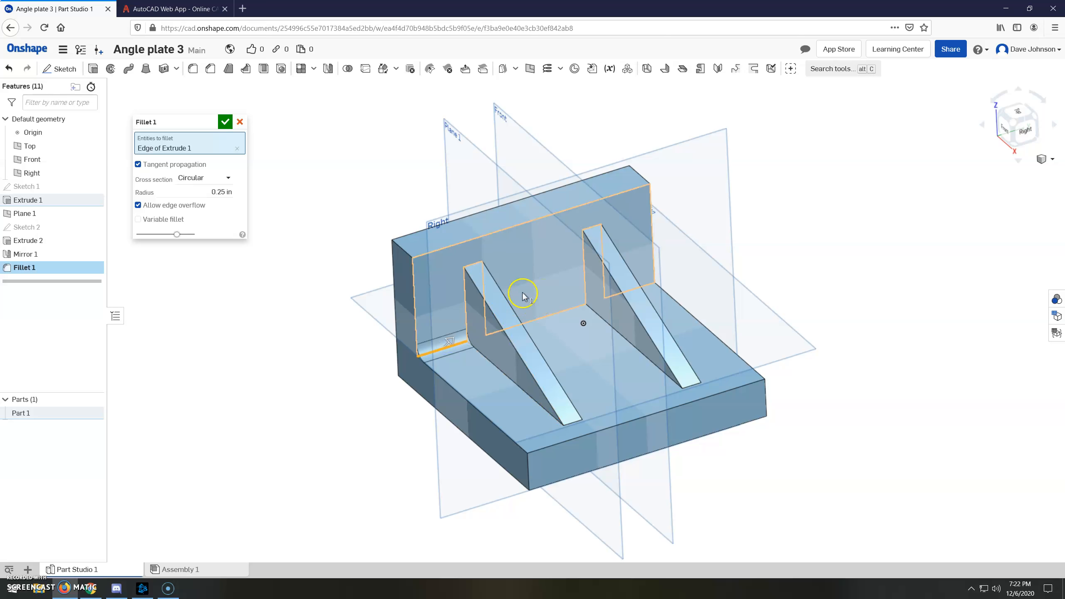
left_click(538, 323)
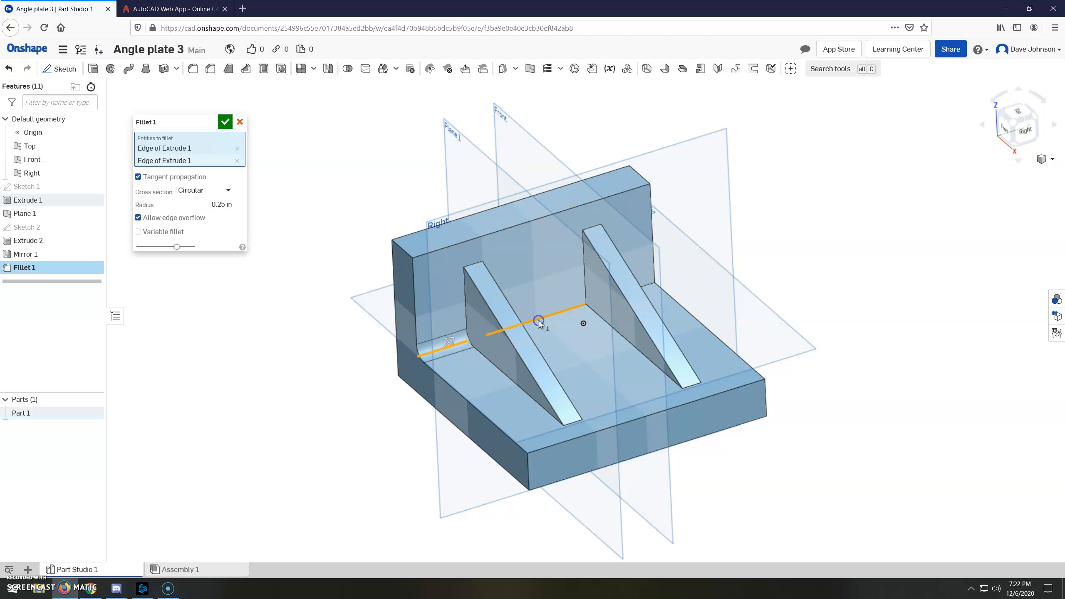
right_click_drag(539, 322, 549, 315)
left_click(648, 297)
right_click_drag(649, 297, 513, 298)
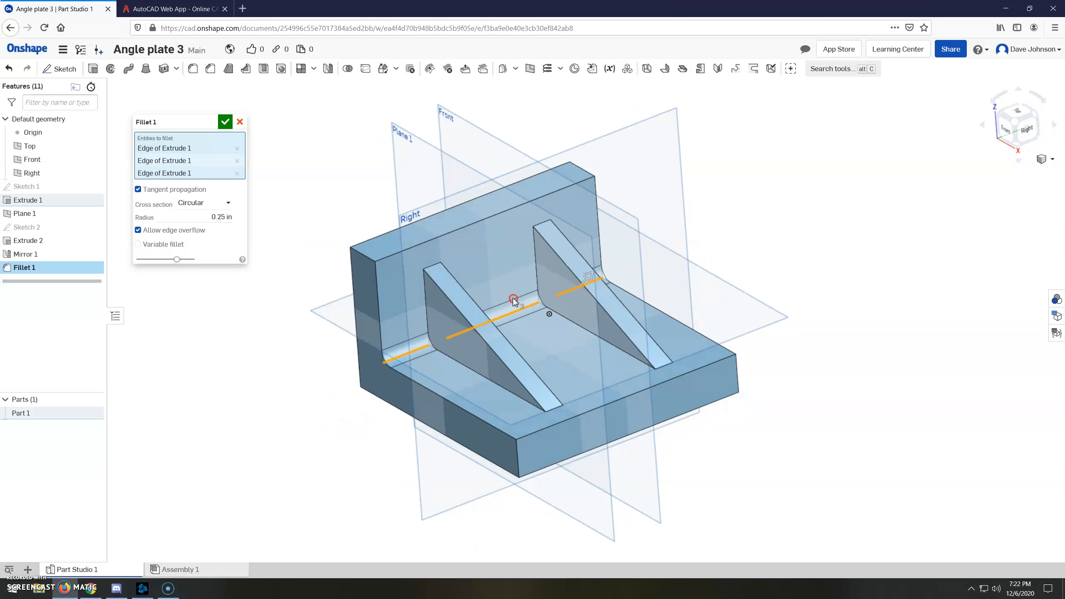
left_click(226, 123)
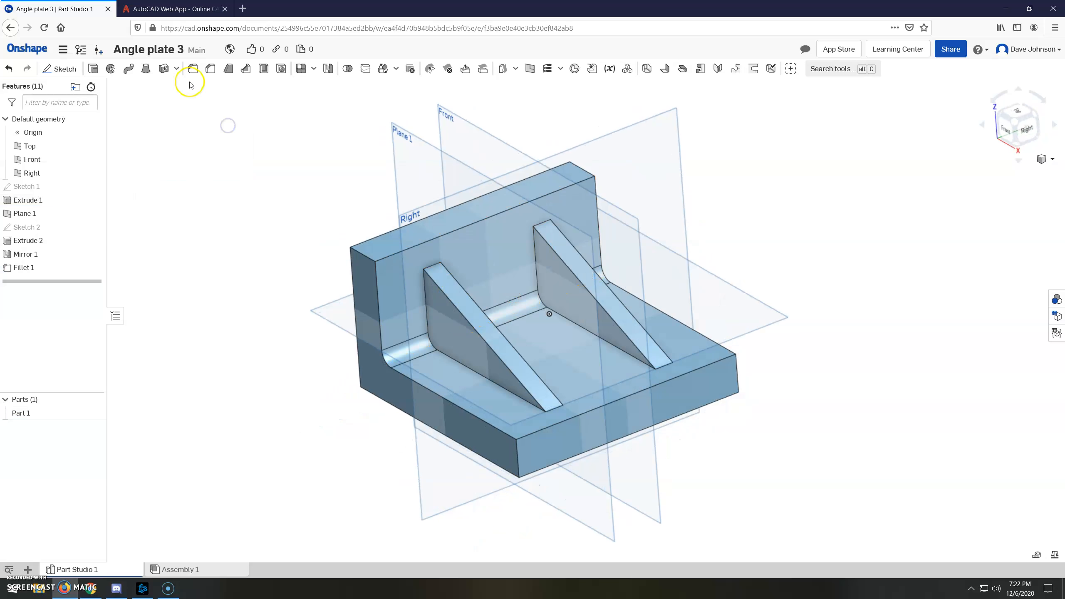
Add a second fillet of 0.25 in radius along the edges where both sides of the two ribs meet the base.
left_click(197, 69)
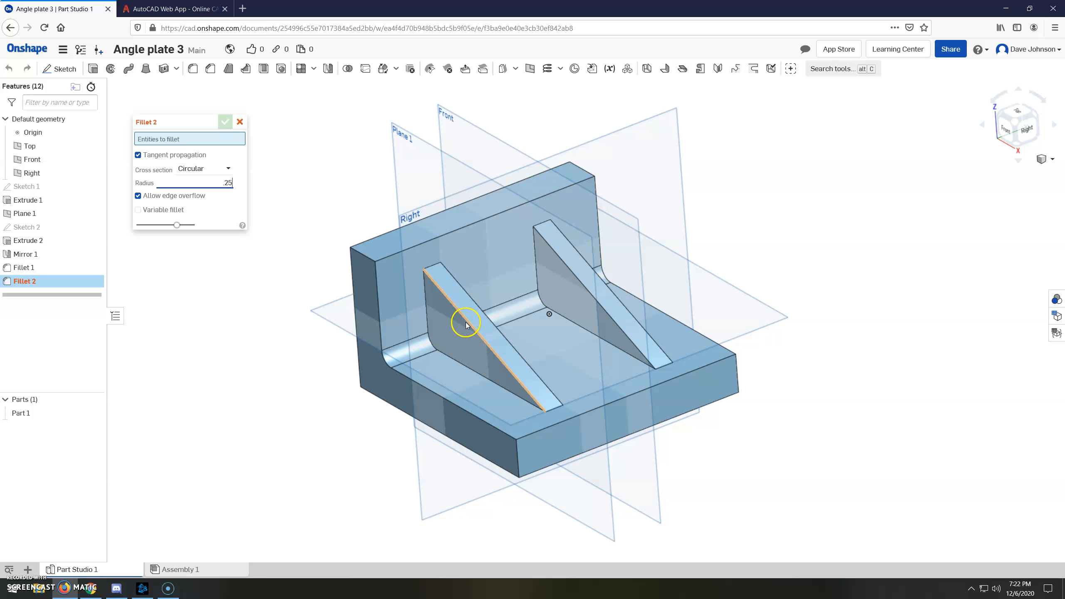
left_click(466, 366)
right_click_drag(582, 352, 532, 362)
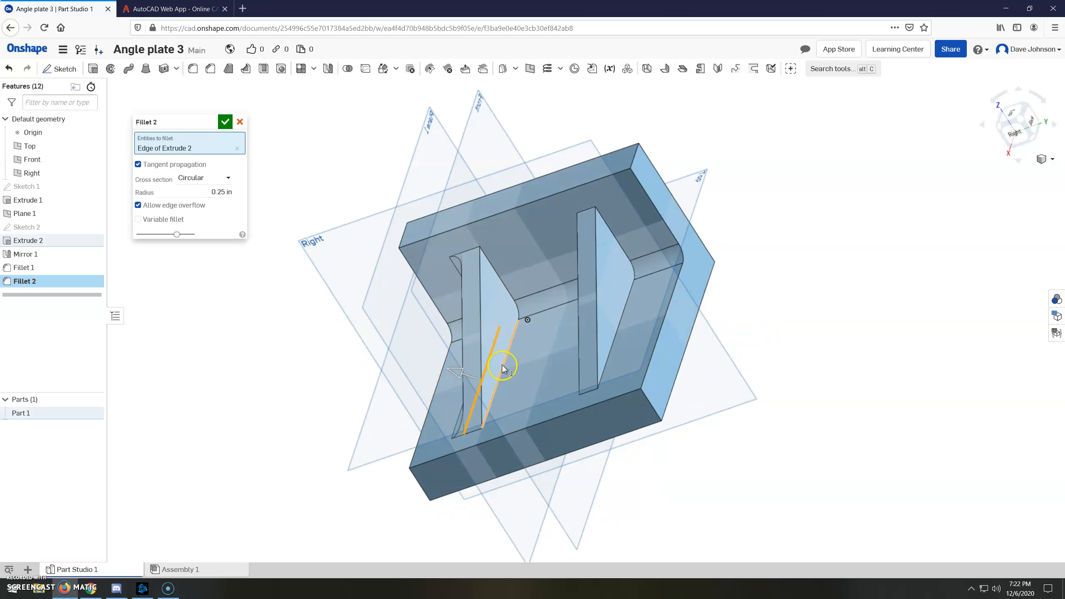
left_click(502, 367)
mouse_move(571, 340)
right_mouse_down()
mouse_move(615, 344)
mouse_move(569, 334)
right_mouse_up()
left_click(608, 342)
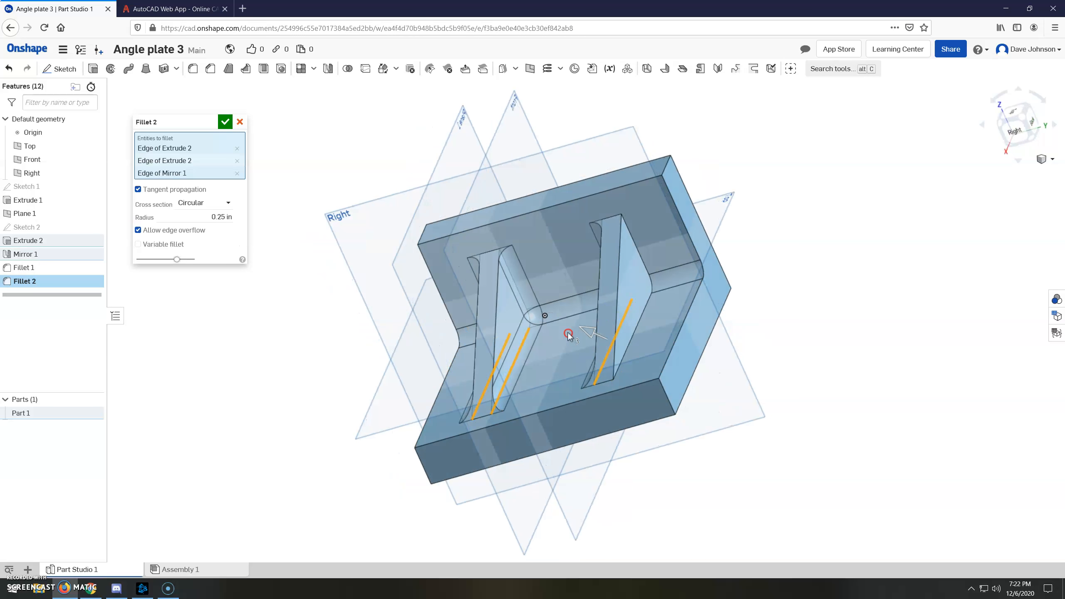
left_click(628, 345)
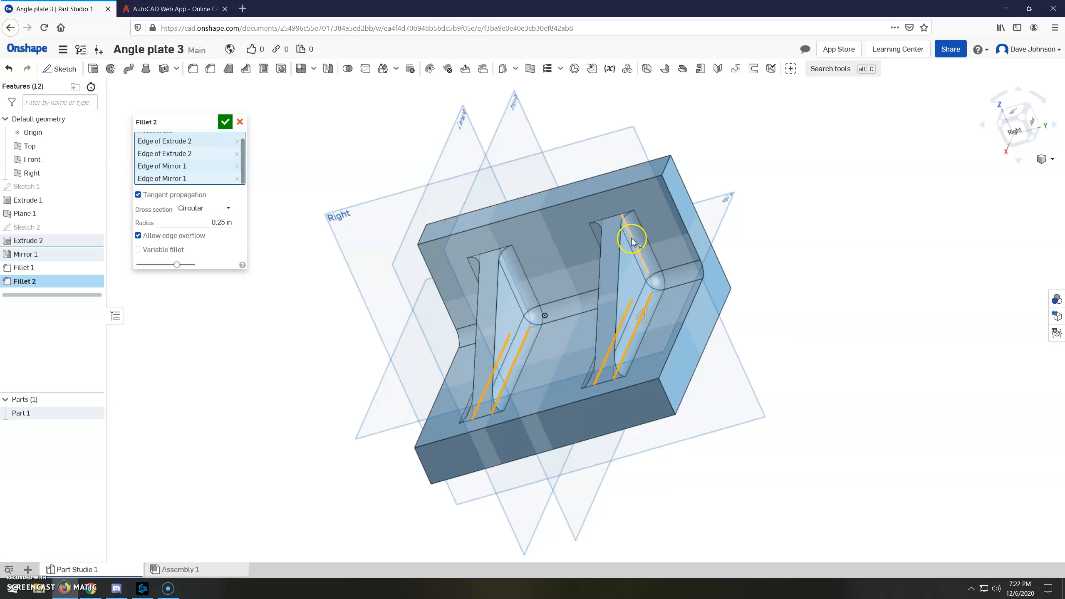
right_click_drag(573, 190, 610, 250)
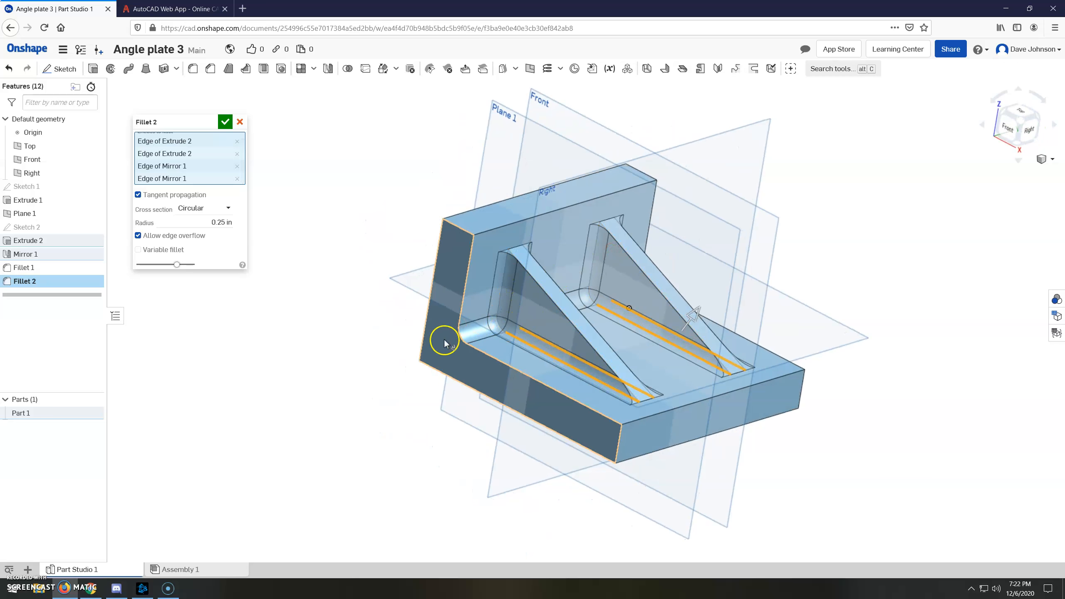
left_click(222, 122)
mouse_move(547, 243)
right_mouse_down()
mouse_move(507, 241)
mouse_move(637, 221)
mouse_move(536, 258)
mouse_move(571, 245)
mouse_move(561, 220)
mouse_move(547, 240)
mouse_move(557, 246)
right_mouse_up()
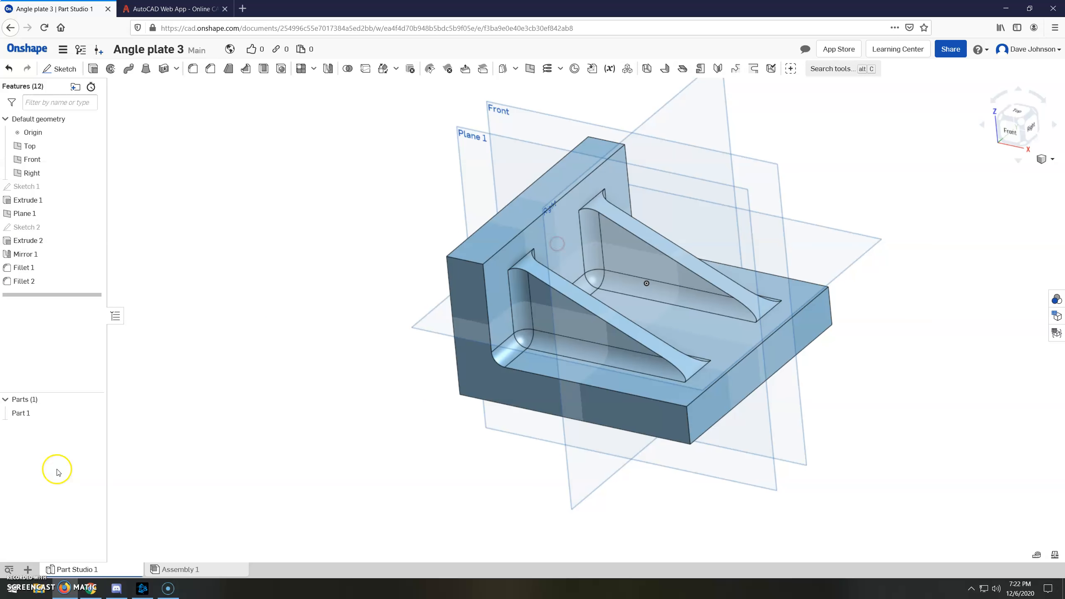